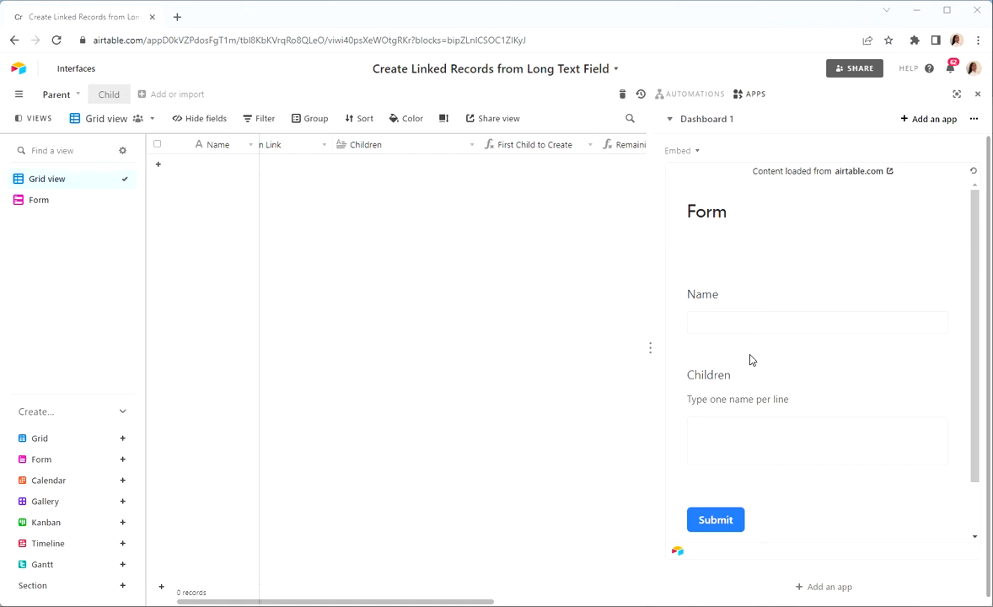
Fill in the embedded form with the parent's name and four children's names, one per line
{"action": "left_click", "coordinate": [739, 324]}
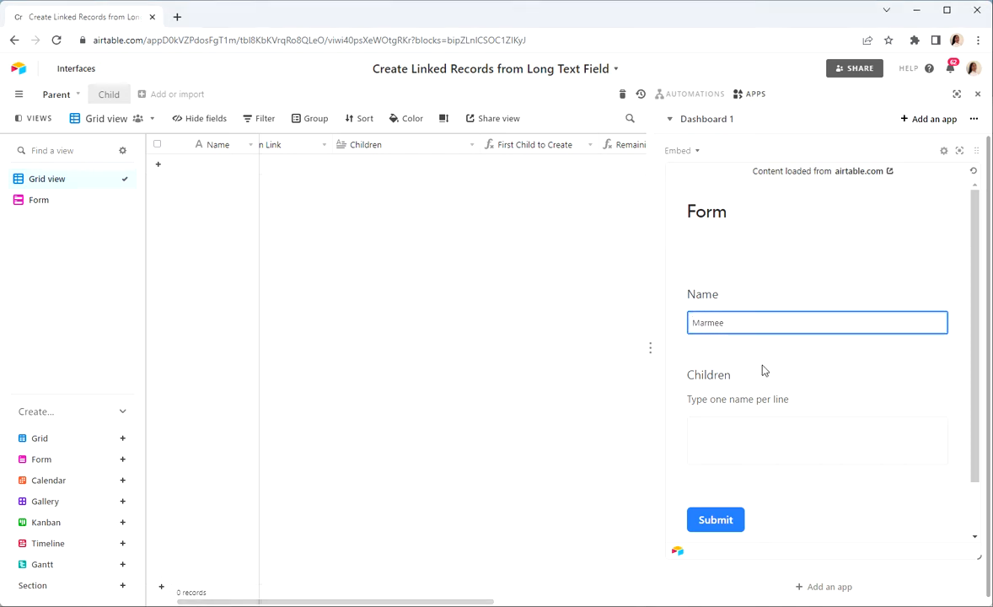
{"action": "left_click", "coordinate": [717, 422]}
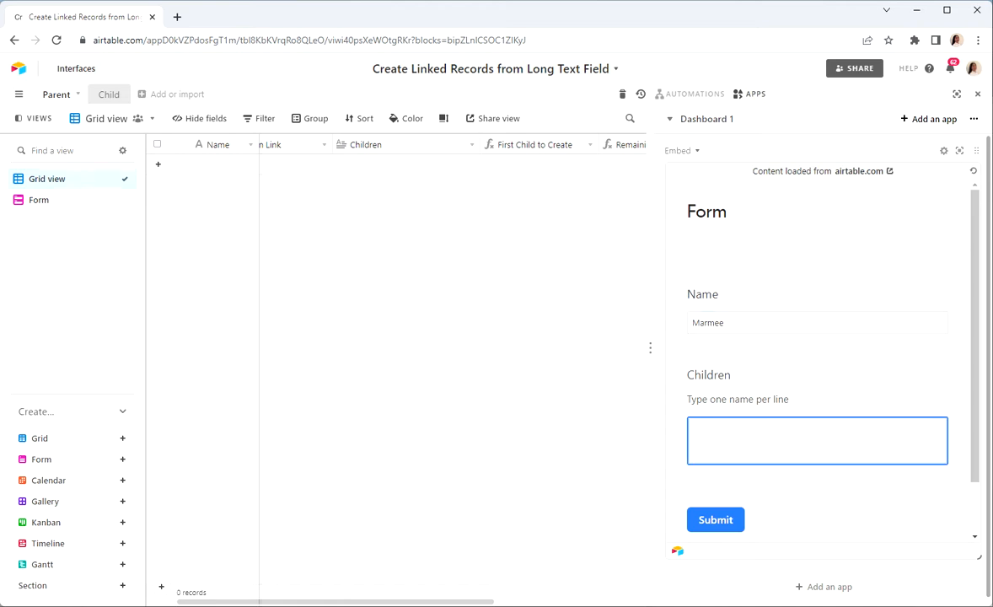
{"action": "scroll", "coordinate": [817, 440], "scroll_direction": "down", "scroll_amount": 1}
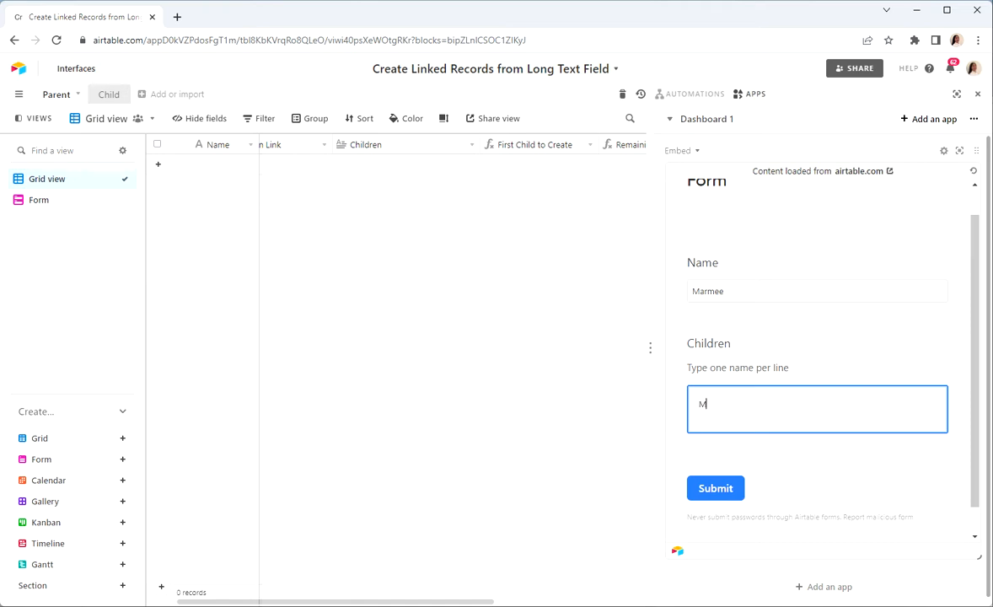
{"action": "type", "text": "Meg"}
{"action": "key", "text": "Return"}
{"action": "type", "text": "Jo"}
{"action": "key", "text": "Return"}
{"action": "type", "text": "B"}
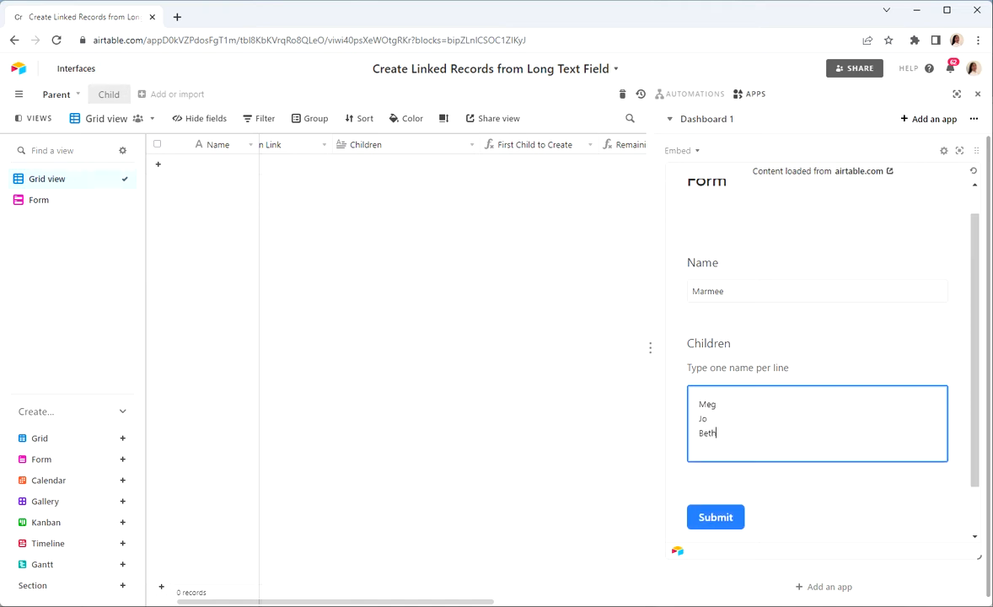
{"action": "type", "text": "eth"}
{"action": "key", "text": "Return"}
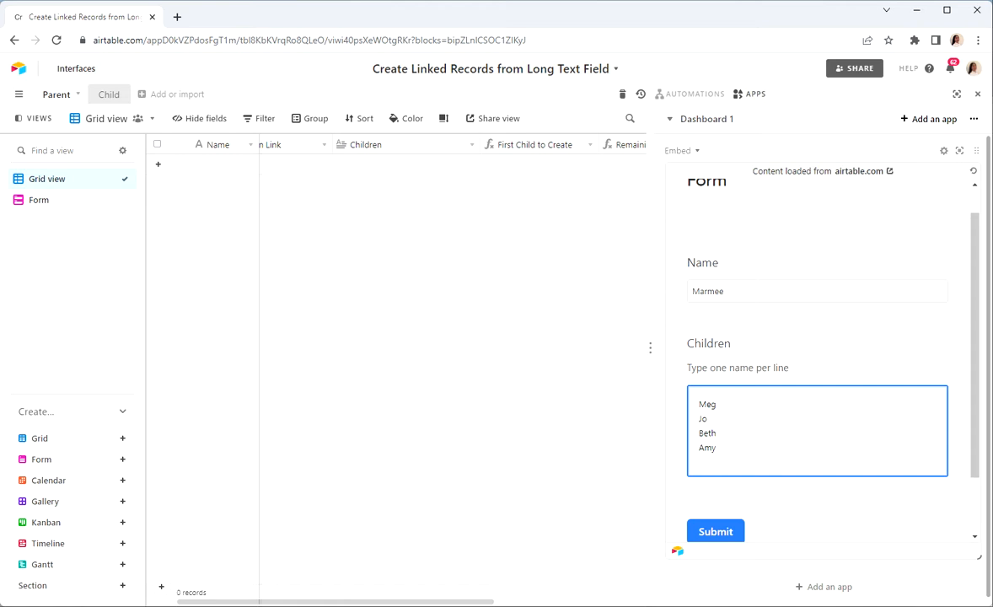
{"action": "left_click", "coordinate": [766, 324]}
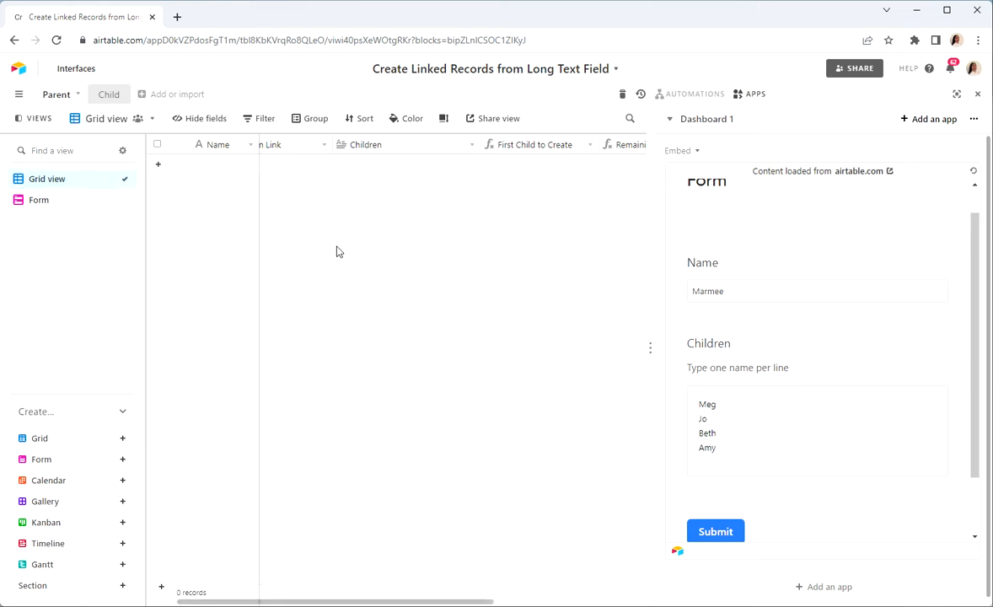
Check the Child table for existing records and return to the Parent table
{"action": "left_click", "coordinate": [109, 97]}
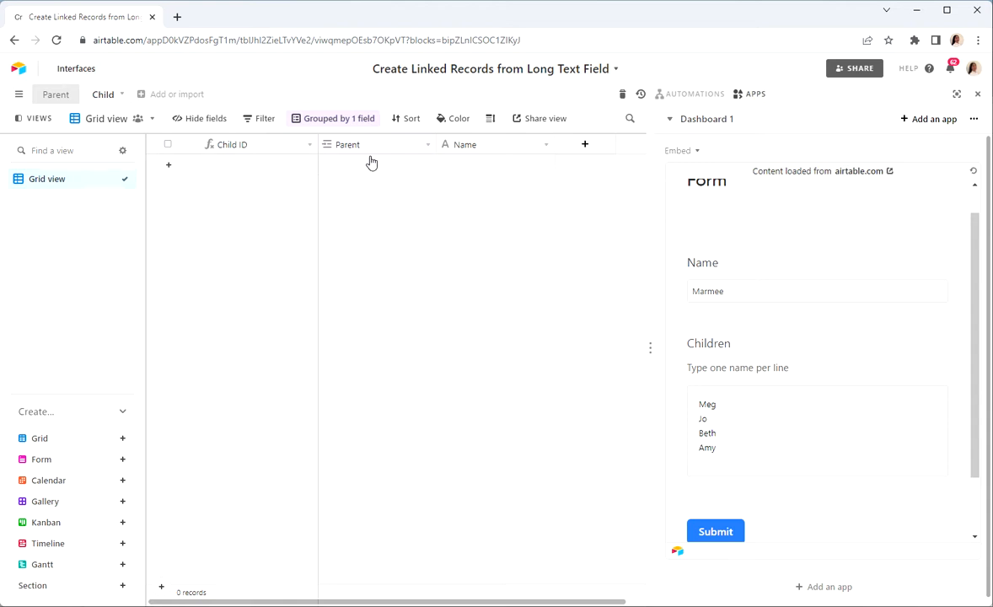
{"action": "left_click", "coordinate": [54, 94]}
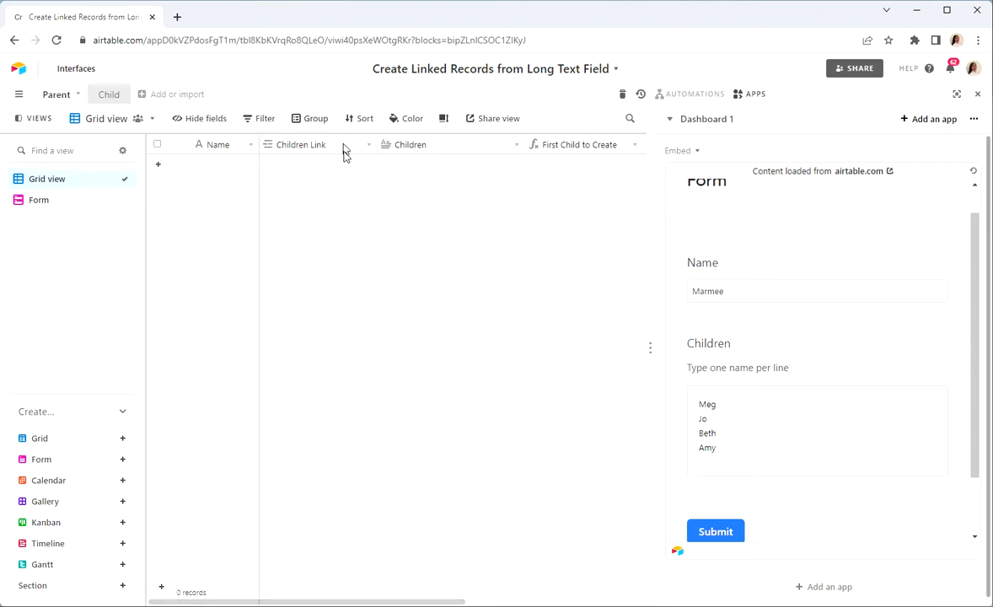
{"action": "left_click", "coordinate": [428, 163]}
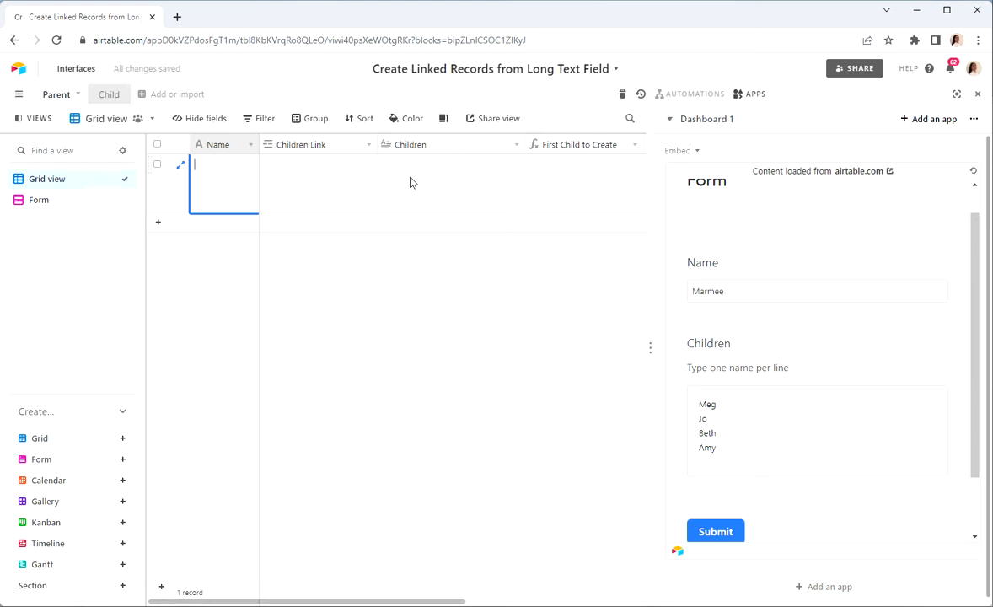
{"action": "left_click", "coordinate": [157, 164]}
{"action": "right_click", "coordinate": [158, 165]}
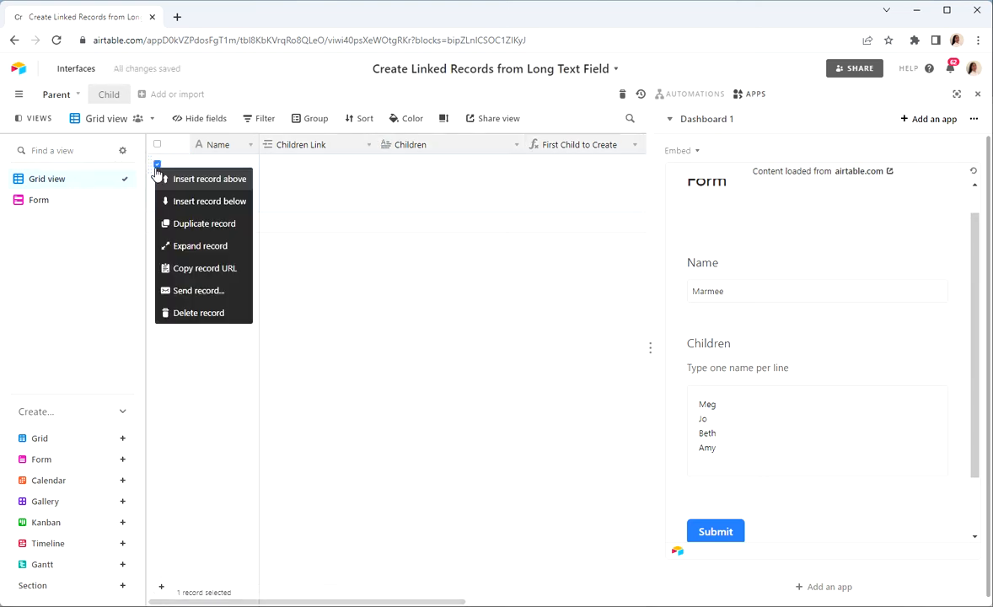
{"action": "left_click", "coordinate": [200, 315]}
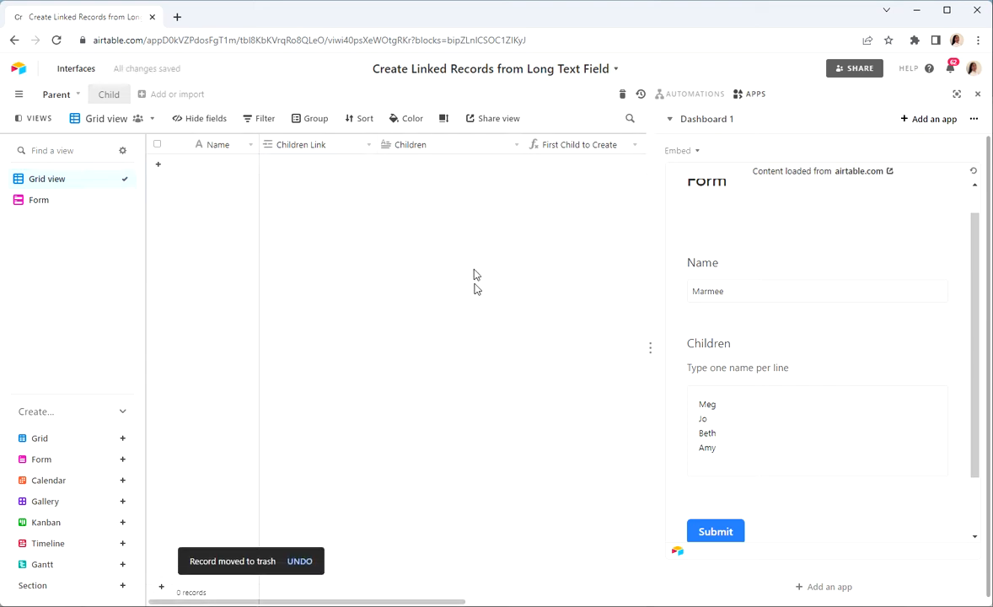
Submit the completed form and close the apps dashboard beside the Parent table
{"action": "scroll", "coordinate": [561, 302], "scroll_direction": "right", "scroll_amount": 3}
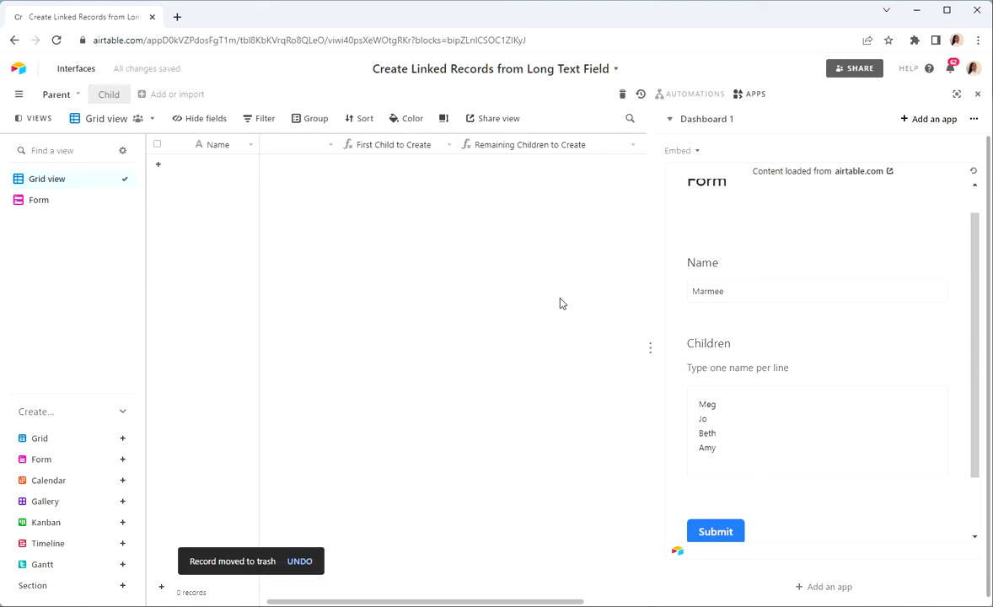
{"action": "scroll", "coordinate": [443, 263], "scroll_direction": "left", "scroll_amount": 3}
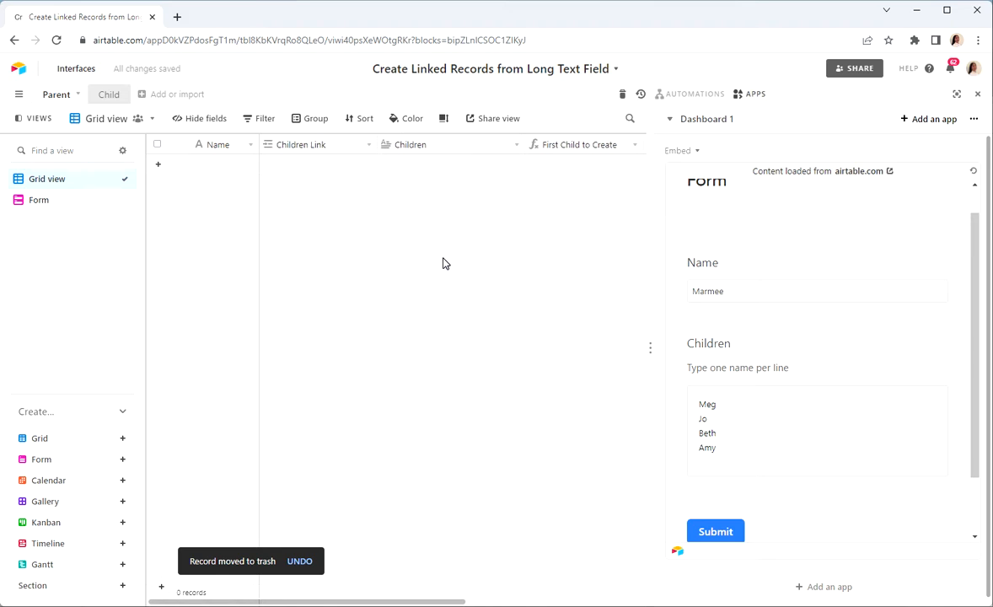
{"action": "left_click", "coordinate": [729, 536]}
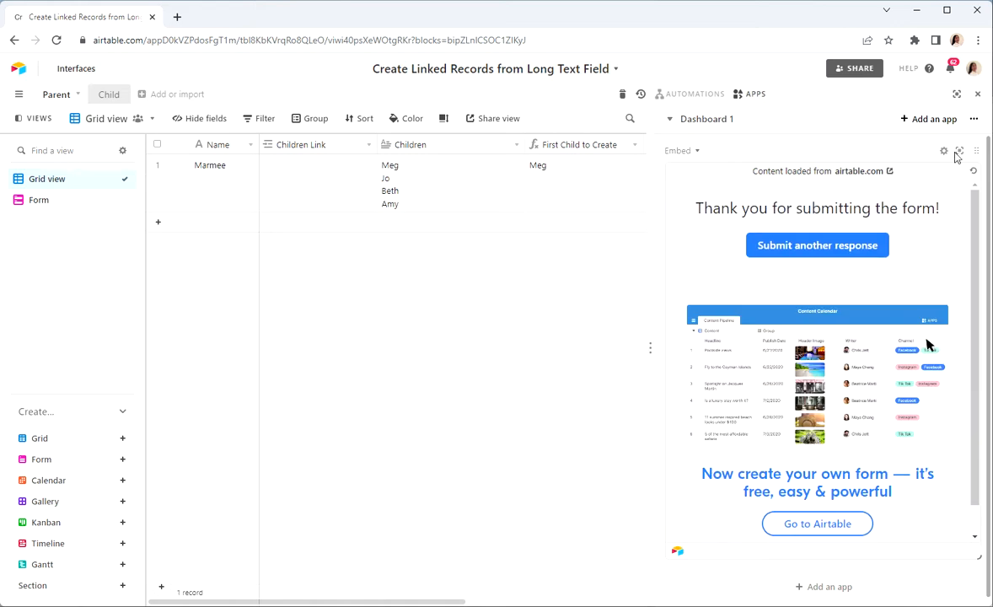
{"action": "mouse_move", "coordinate": [647, 334]}
{"action": "left_mouse_down"}
{"action": "mouse_move", "coordinate": [704, 332]}
{"action": "mouse_move", "coordinate": [657, 324]}
{"action": "left_mouse_up"}
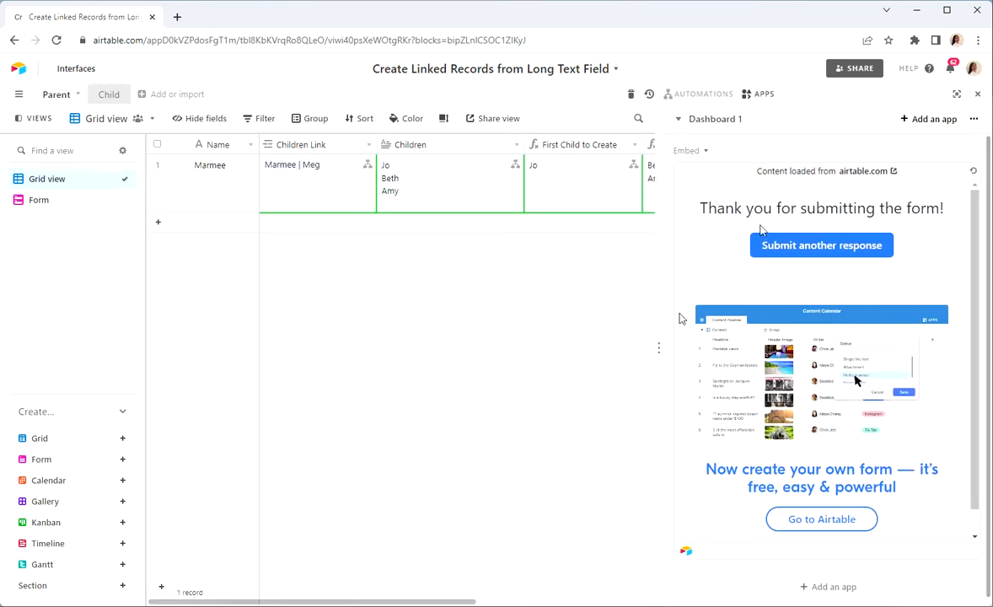
{"action": "left_click", "coordinate": [978, 93]}
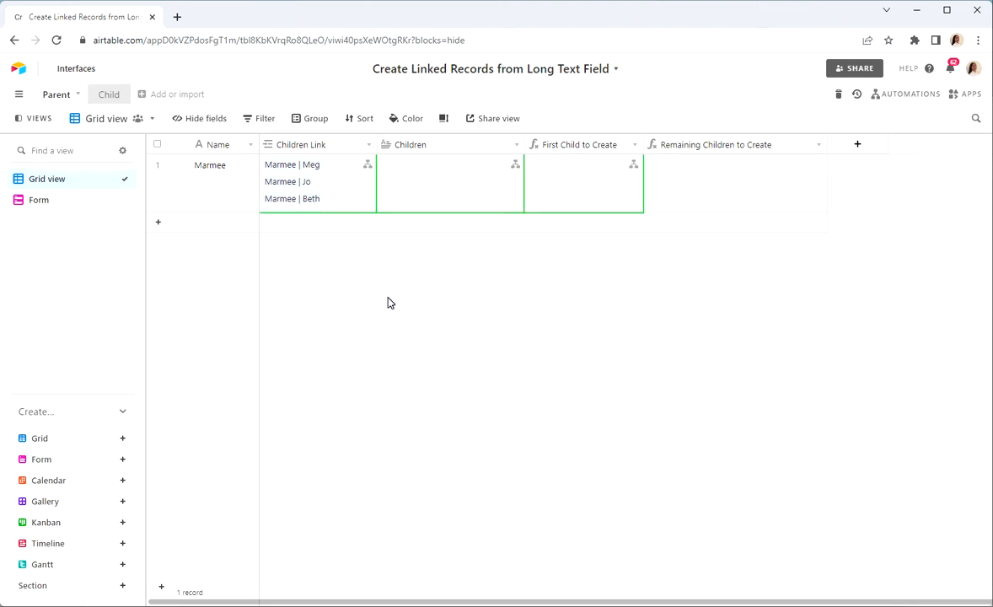
Examine the linked records in the parent's Children Link field and in the Child table, and return to the Parent table
{"action": "left_click", "coordinate": [356, 172]}
{"action": "left_click", "coordinate": [369, 166]}
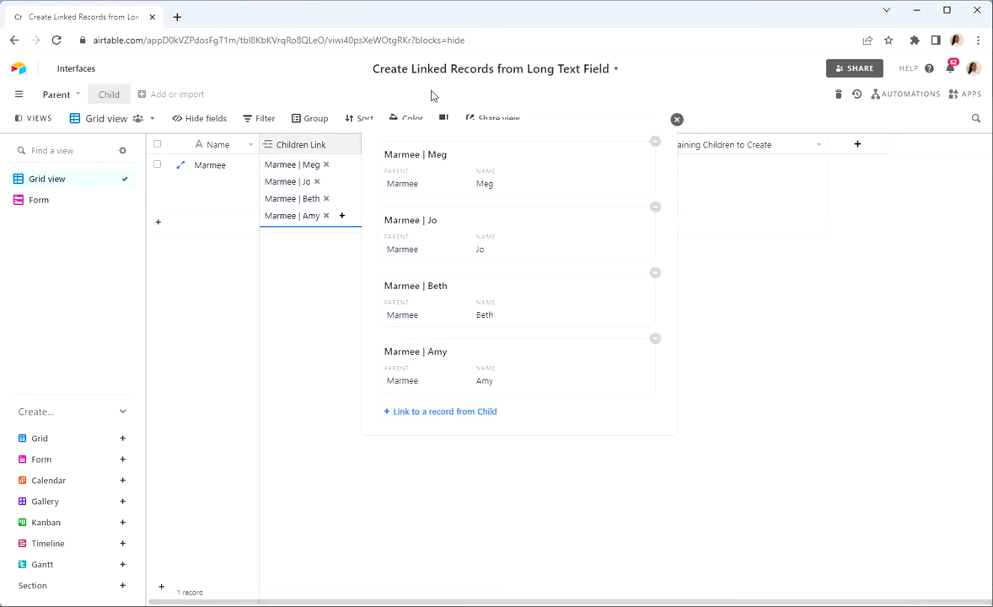
{"action": "left_click", "coordinate": [792, 427]}
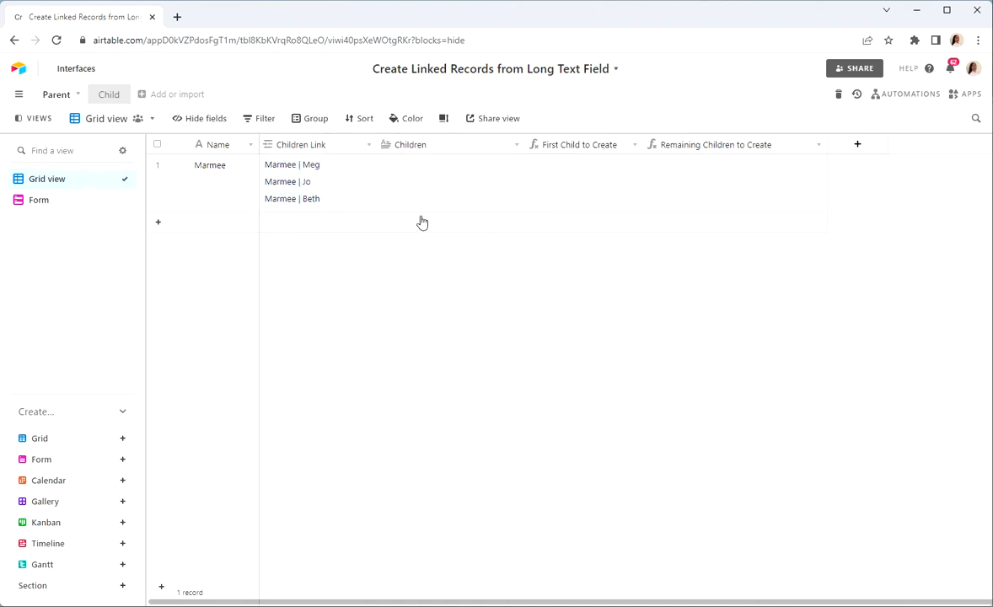
{"action": "left_click", "coordinate": [103, 95]}
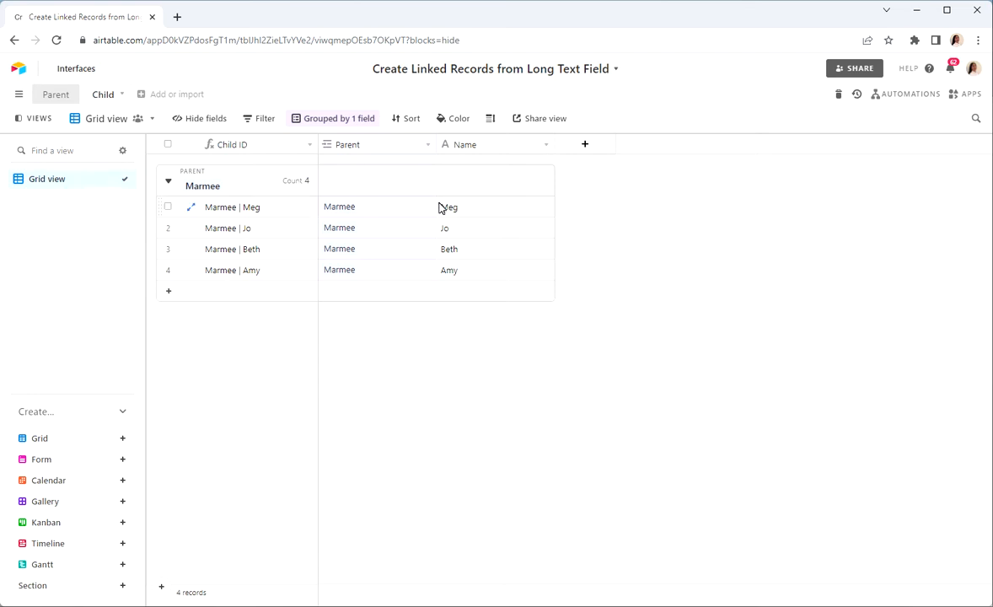
{"action": "left_click", "coordinate": [40, 98]}
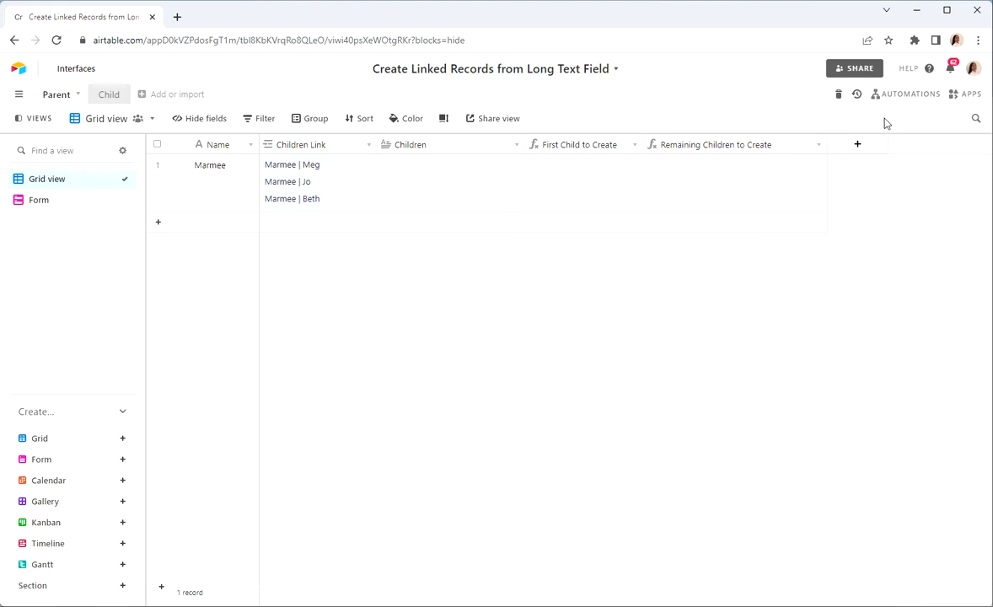
Open the "Create Linked Children: Part 1 (form)" automation and examine its form submission trigger
{"action": "left_click", "coordinate": [911, 94]}
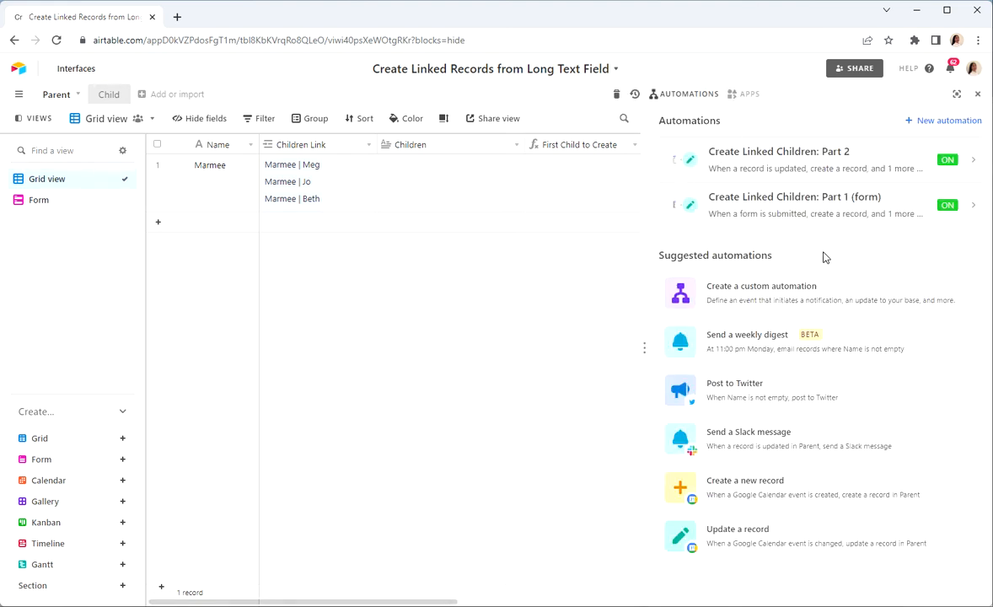
{"action": "left_click", "coordinate": [799, 216]}
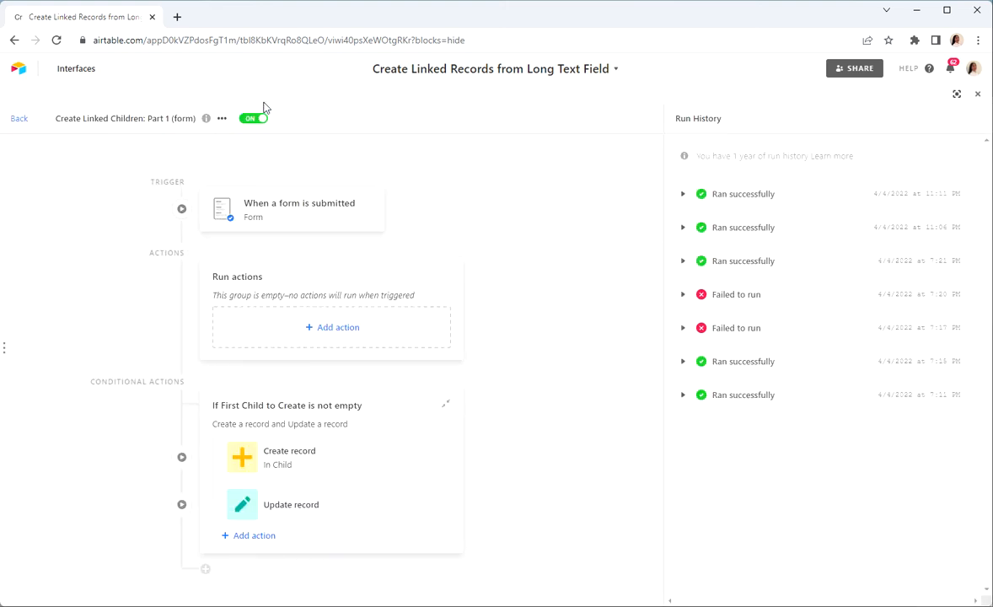
{"action": "left_click", "coordinate": [287, 225]}
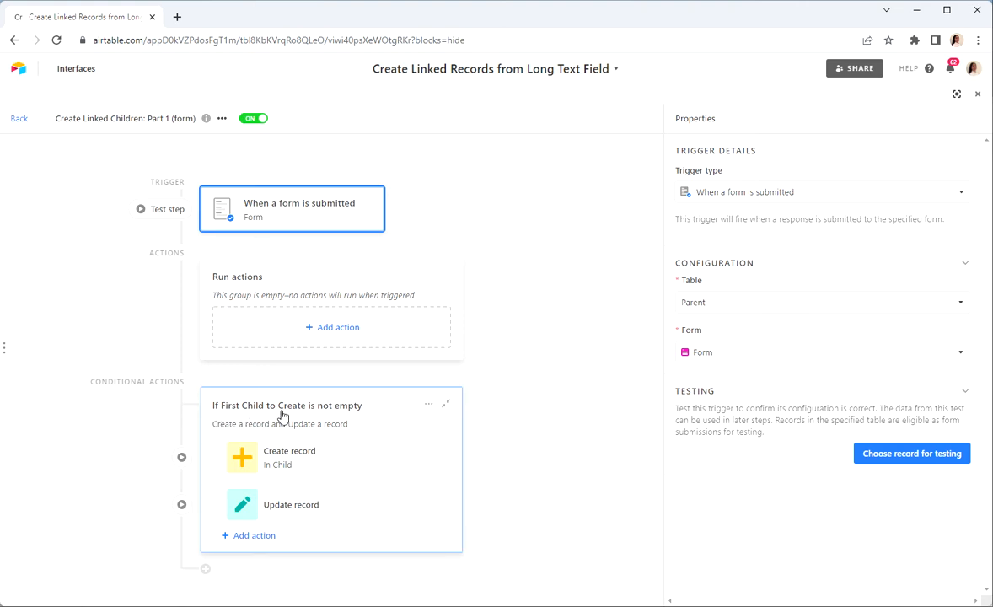
Examine the table, record ID and field mappings of the Part 1 automation's Create record and Update record actions
{"action": "left_click", "coordinate": [350, 462]}
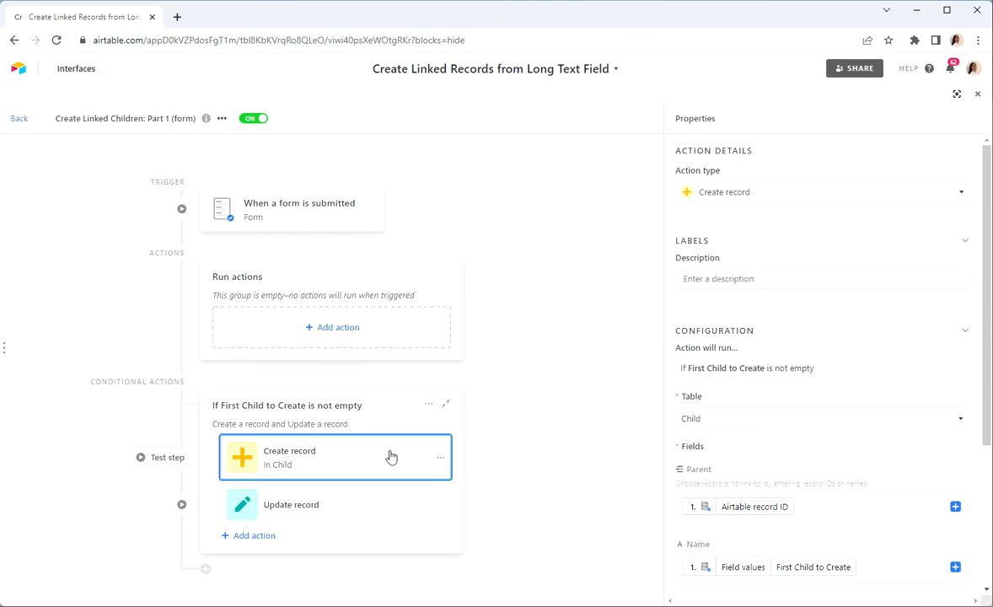
{"action": "scroll", "coordinate": [777, 349], "scroll_direction": "down", "scroll_amount": 2}
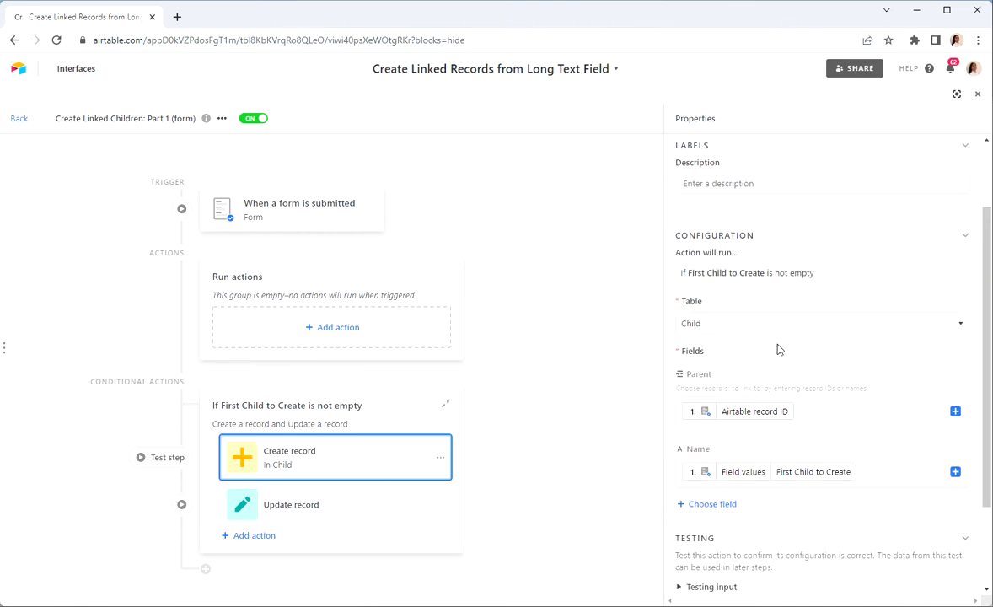
{"action": "scroll", "coordinate": [776, 348], "scroll_direction": "down", "scroll_amount": 1}
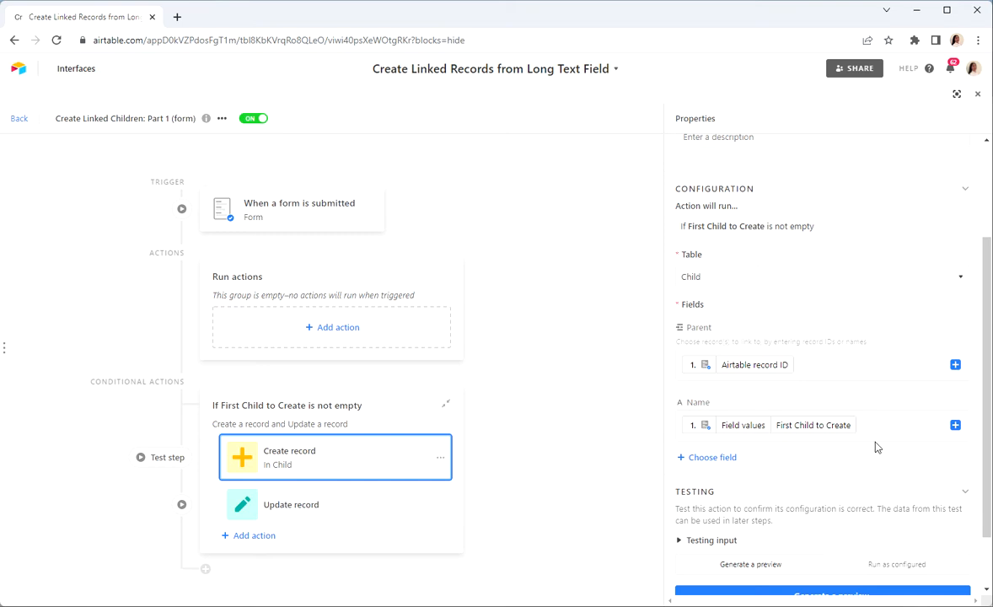
{"action": "scroll", "coordinate": [853, 449], "scroll_direction": "down", "scroll_amount": 1}
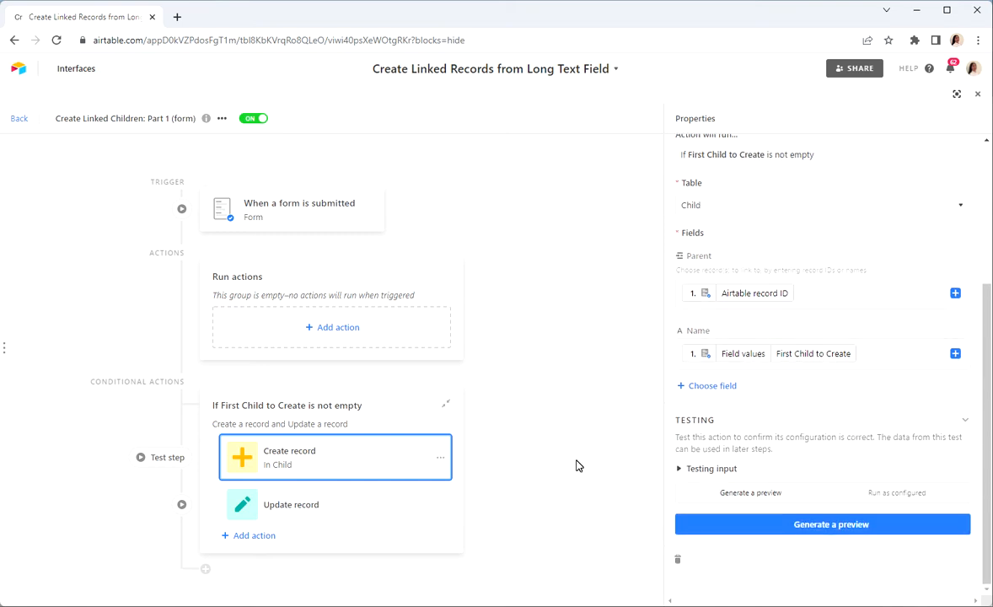
{"action": "left_click", "coordinate": [344, 522]}
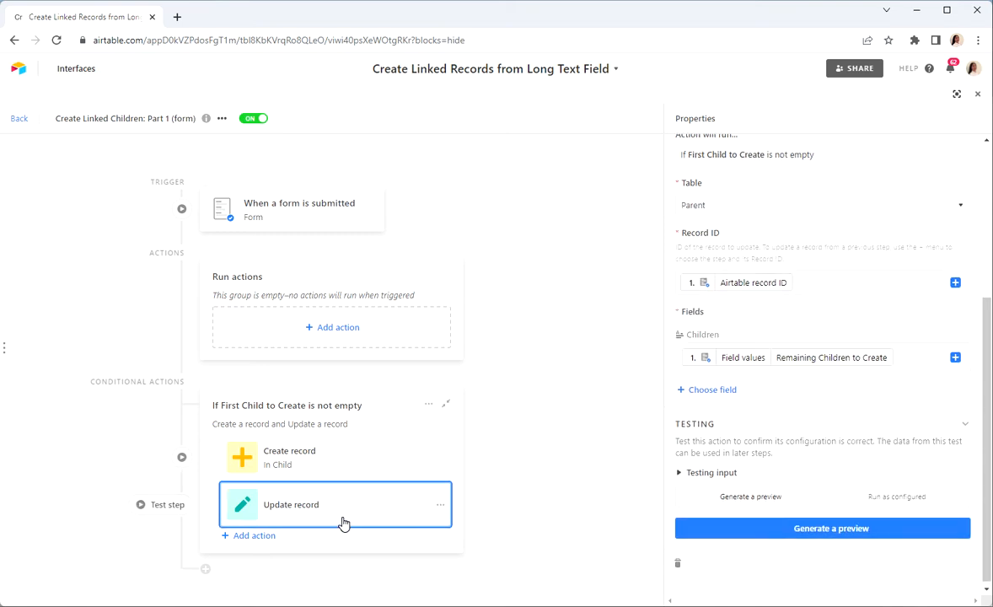
{"action": "scroll", "coordinate": [706, 292], "scroll_direction": "up", "scroll_amount": 2}
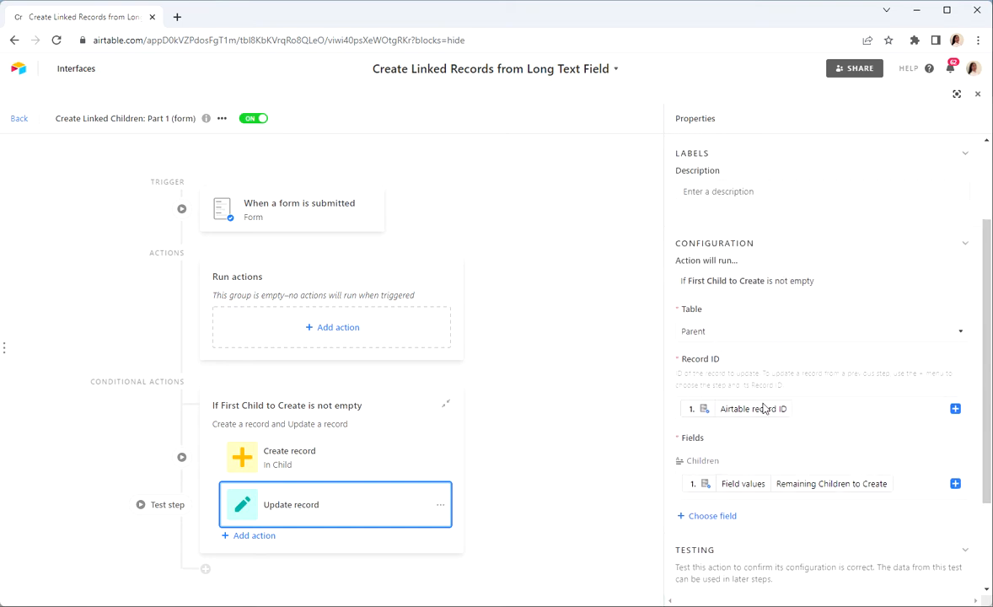
{"action": "scroll", "coordinate": [769, 411], "scroll_direction": "down", "scroll_amount": 1}
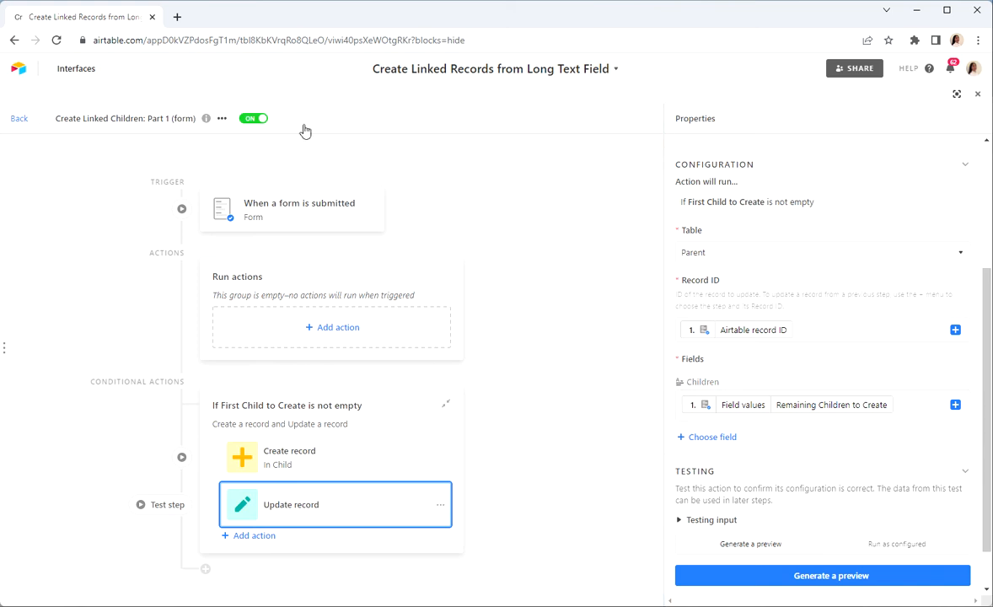
Open the "Create Linked Children: Part 2" automation and examine its record update trigger and Create record action
{"action": "left_click", "coordinate": [19, 119]}
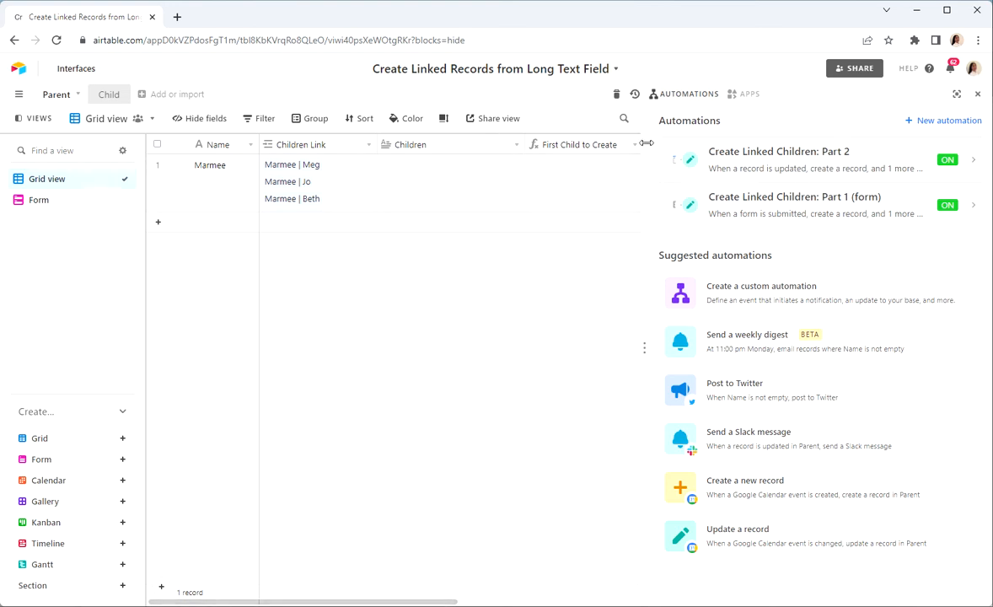
{"action": "left_click", "coordinate": [754, 163]}
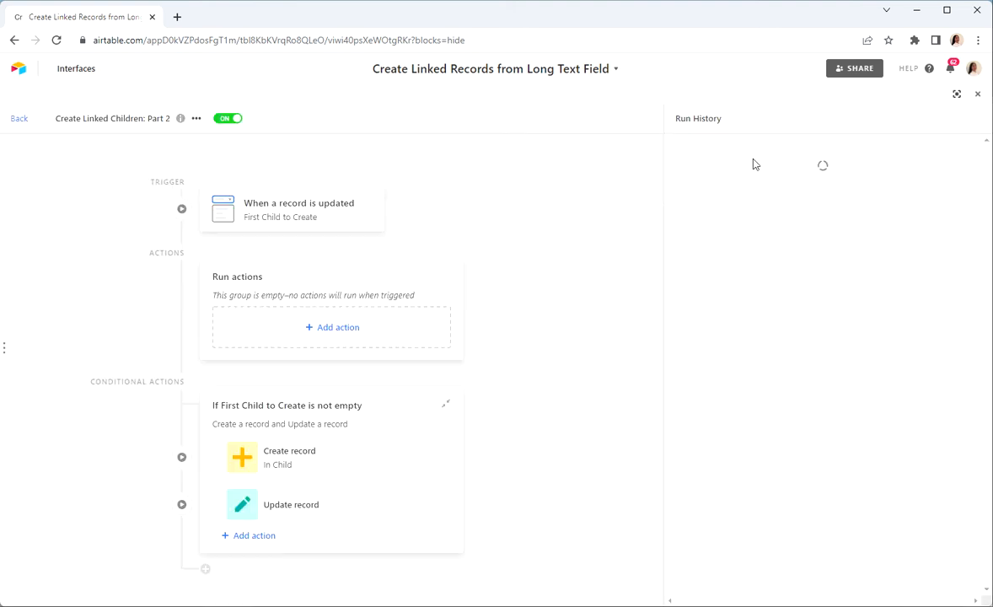
{"action": "left_click", "coordinate": [311, 219]}
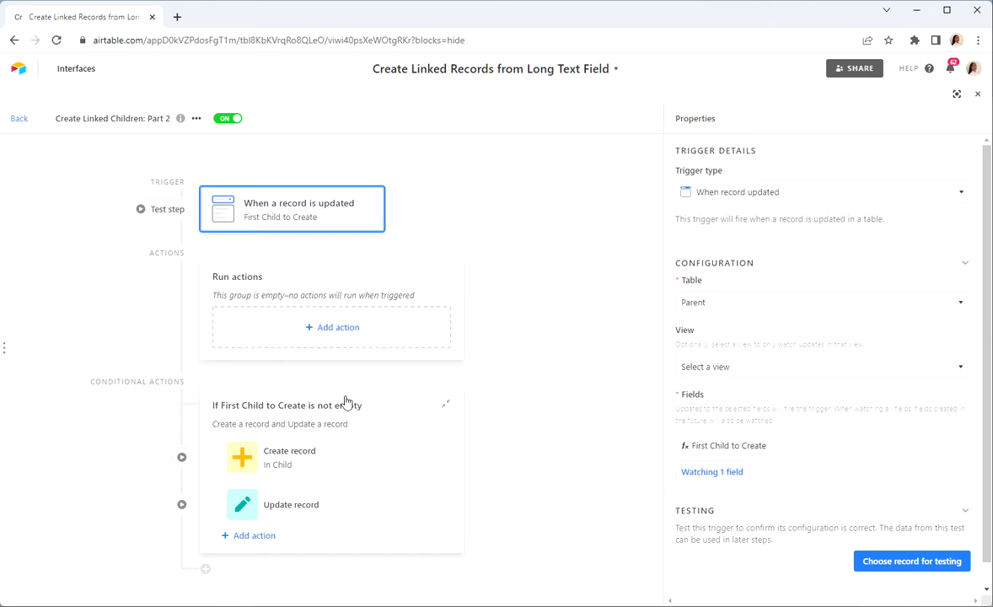
{"action": "left_click", "coordinate": [355, 461]}
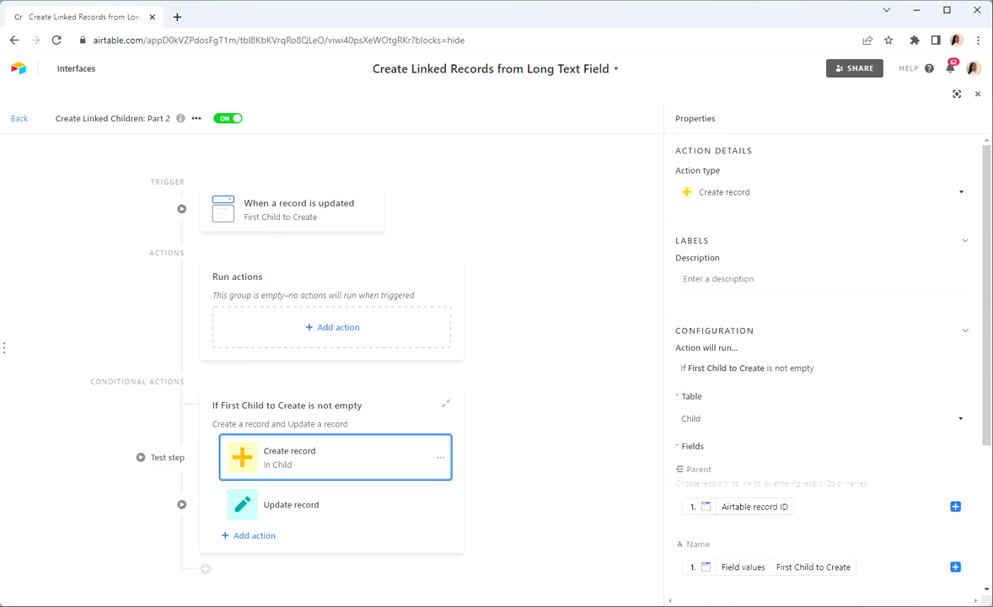
{"action": "scroll", "coordinate": [675, 396], "scroll_direction": "down", "scroll_amount": 3}
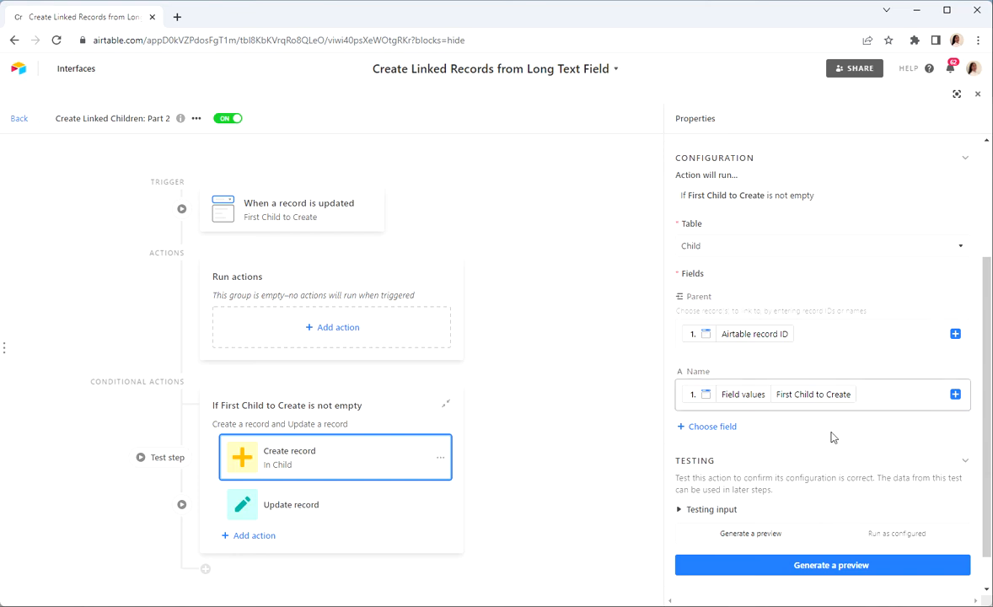
Examine the Part 2 automation's Update record action, turn that automation off and return to the automations list
{"action": "left_click", "coordinate": [314, 519]}
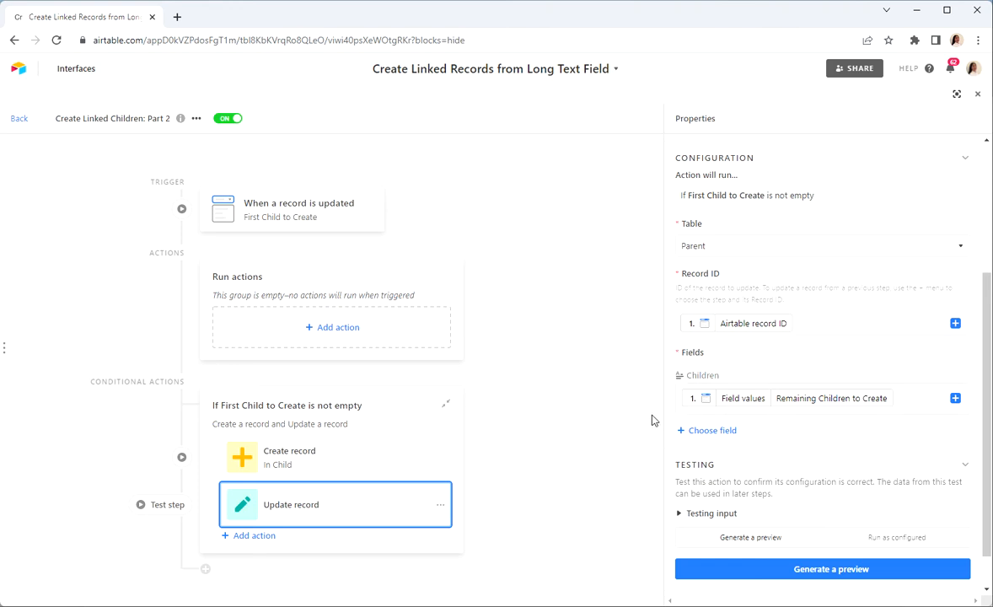
{"action": "left_click", "coordinate": [225, 124]}
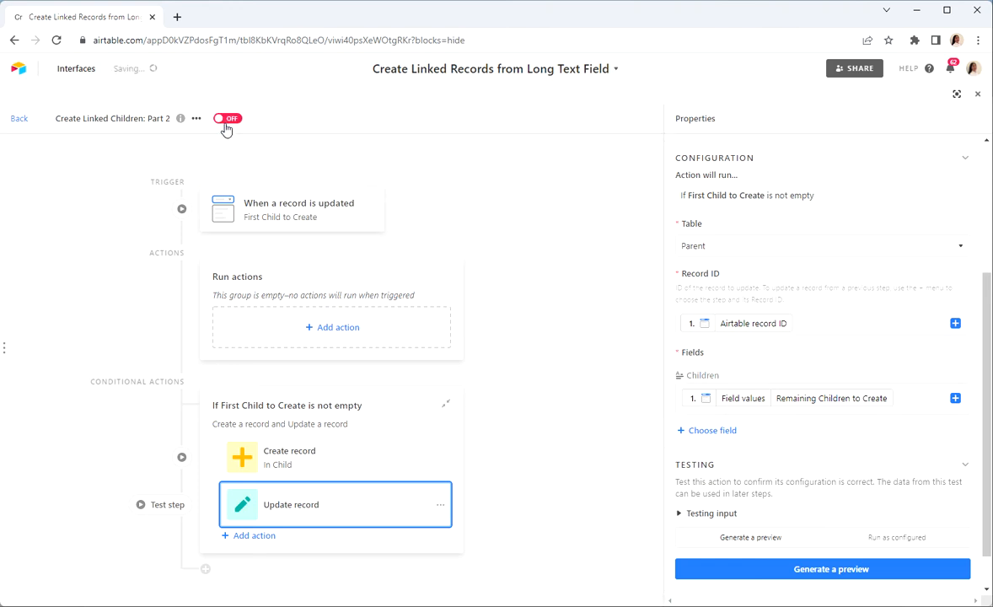
{"action": "left_click", "coordinate": [18, 120]}
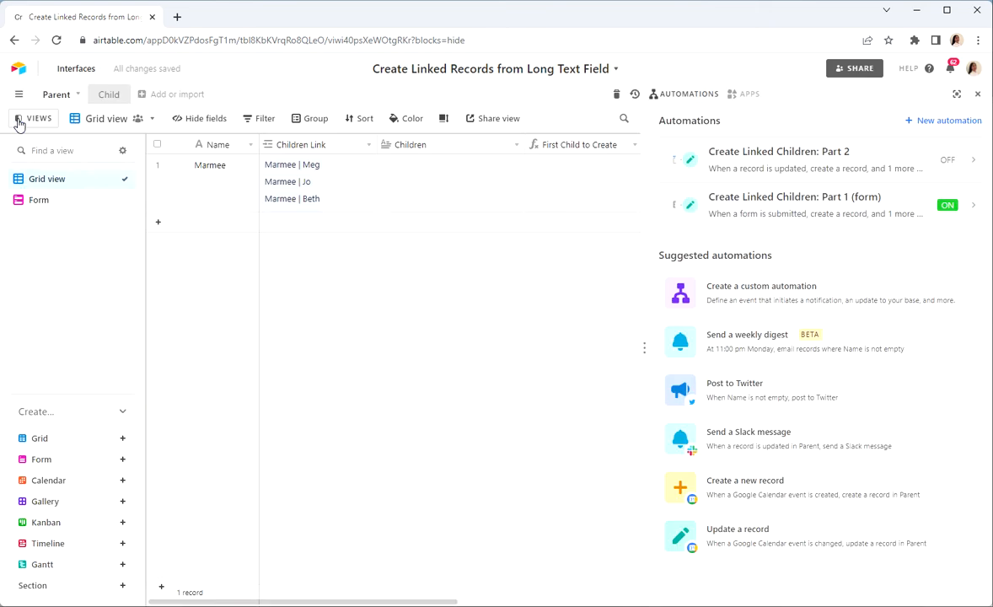
Turn off the "Create Linked Children: Part 1 (form)" automation and return to the automations list
{"action": "left_click", "coordinate": [811, 202]}
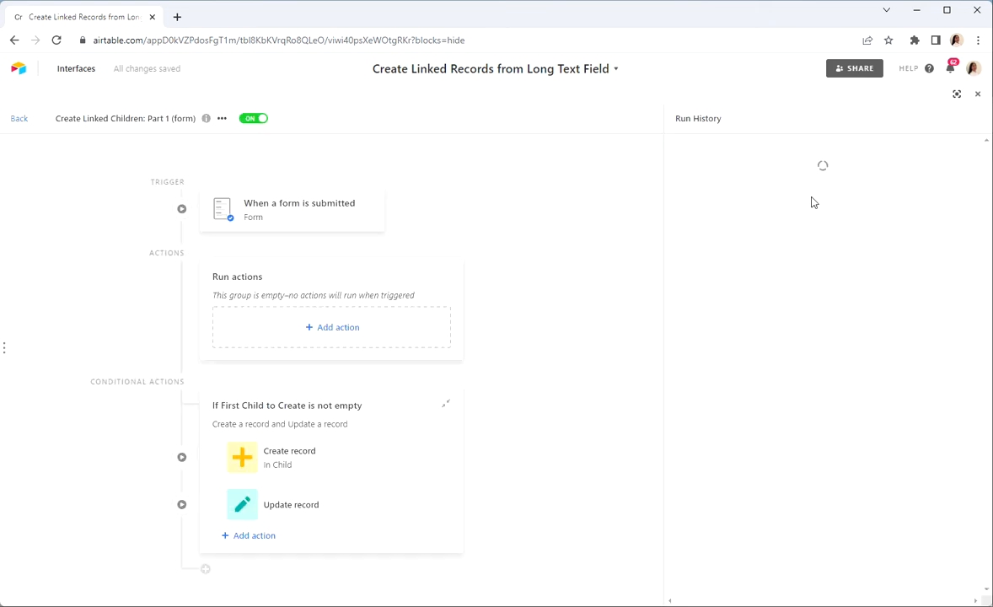
{"action": "left_click", "coordinate": [250, 122]}
{"action": "left_click", "coordinate": [20, 120]}
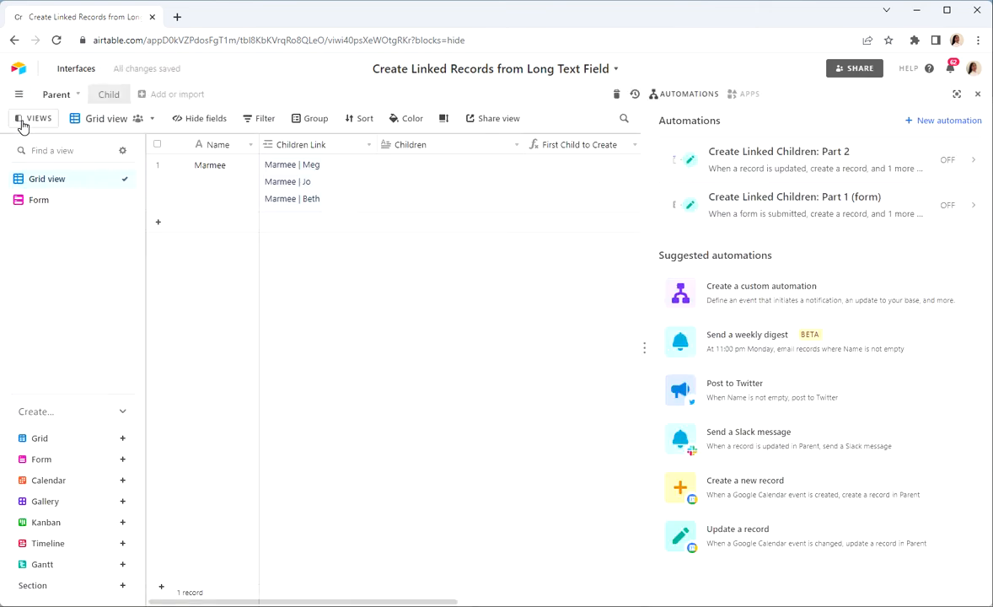
Add a second record to the Parent table and enter four child names on separate lines in its Children field
{"action": "left_click", "coordinate": [317, 230]}
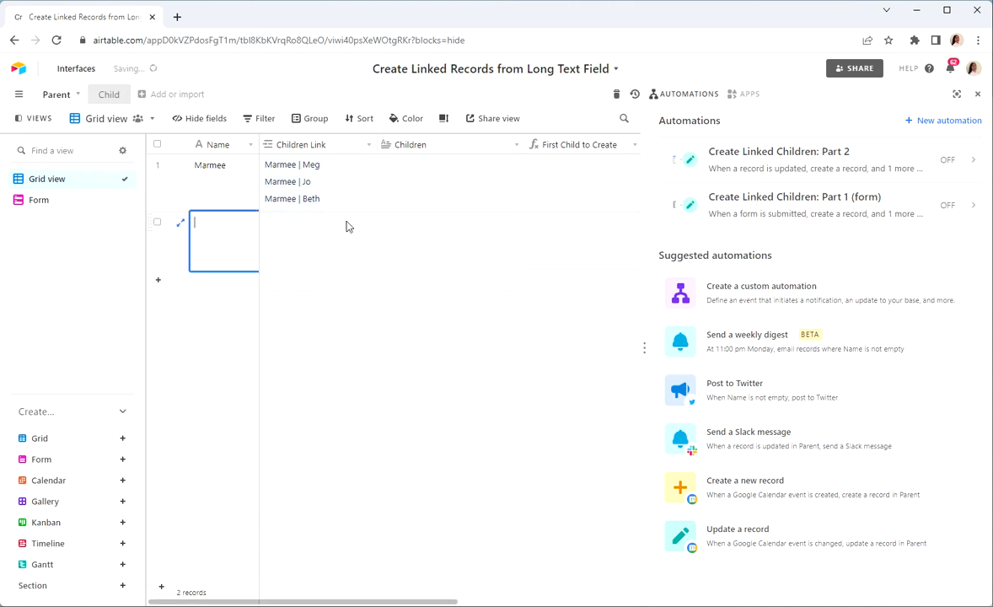
{"action": "left_click", "coordinate": [977, 96]}
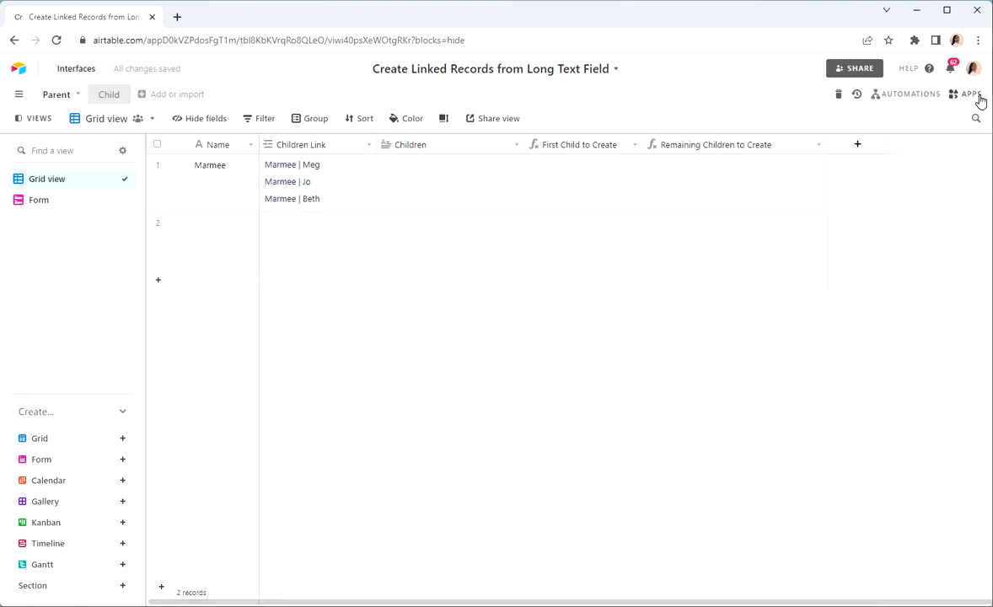
{"action": "left_click", "coordinate": [469, 254]}
{"action": "type", "text": "Meg"}
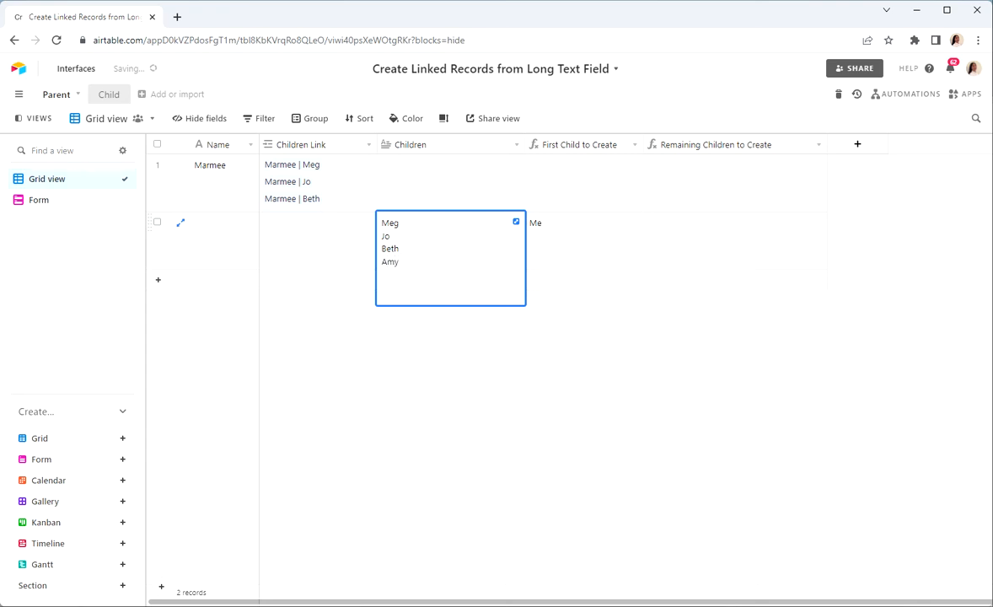
{"action": "left_click", "coordinate": [469, 390]}
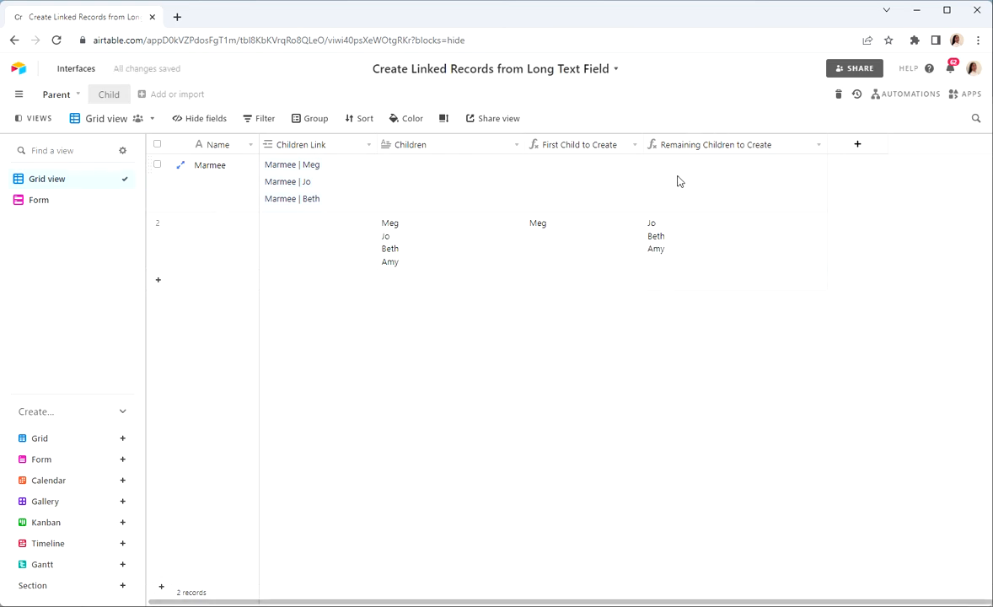
Examine the First Child to Create field's formula, including its "$1" replacement, and leave it without saving
{"action": "double_click", "coordinate": [585, 149]}
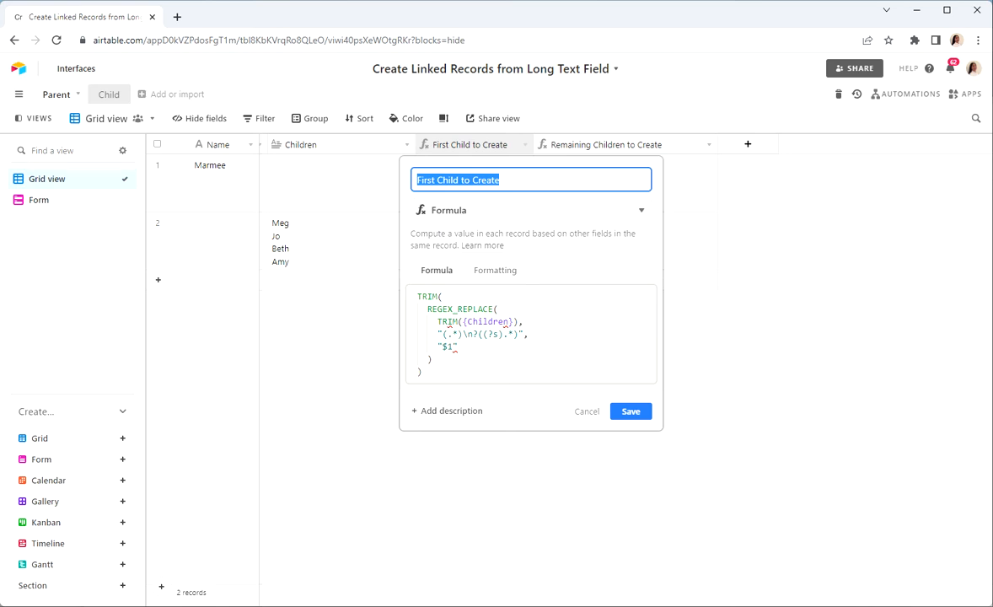
{"action": "left_click", "coordinate": [453, 346]}
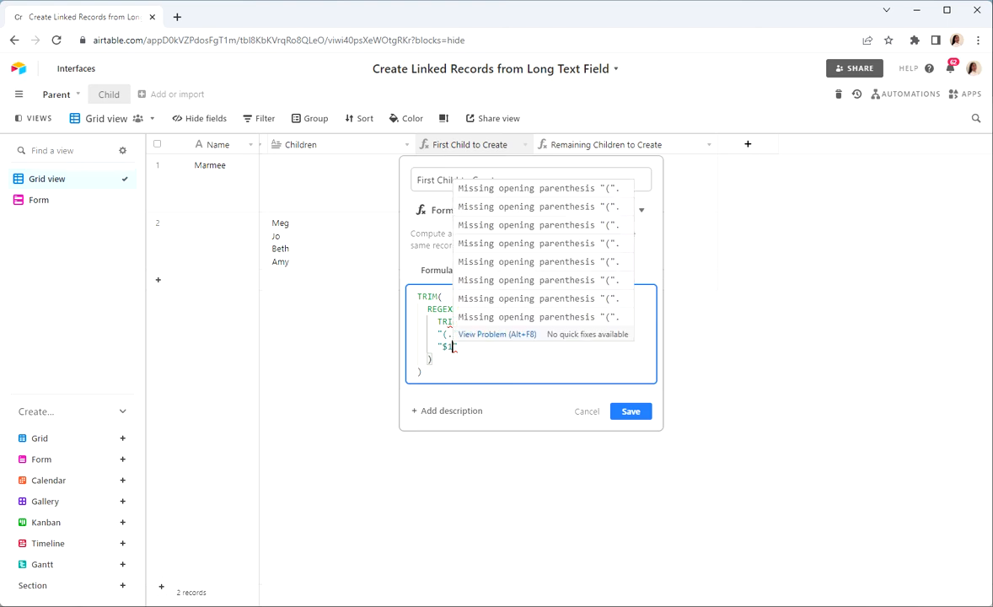
{"action": "left_click", "coordinate": [588, 411]}
Examine the Remaining Children to Create formula, including its regex pattern and "$2" replacement, and leave it without saving
{"action": "left_click", "coordinate": [719, 145]}
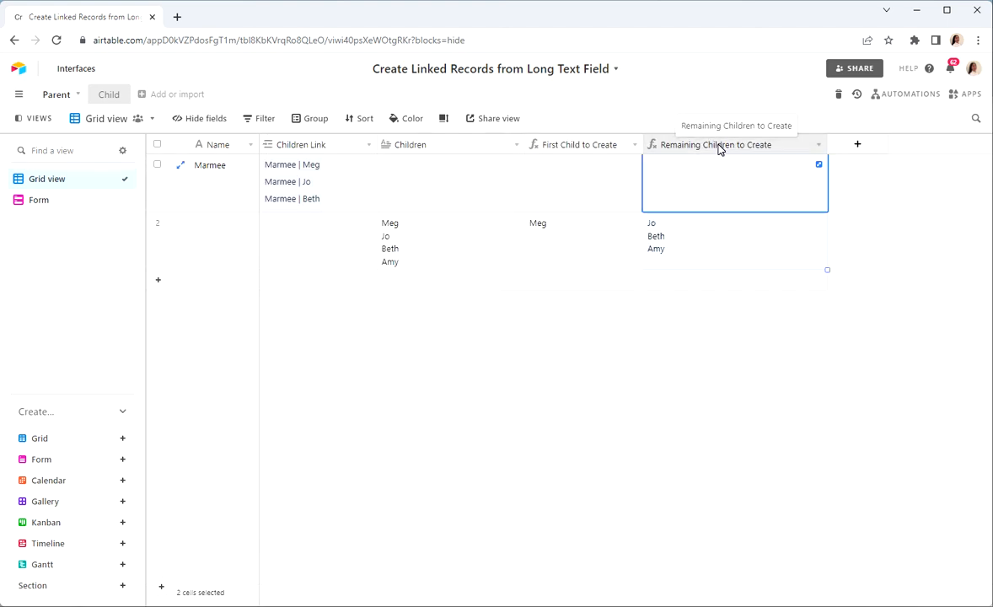
{"action": "double_click", "coordinate": [719, 145]}
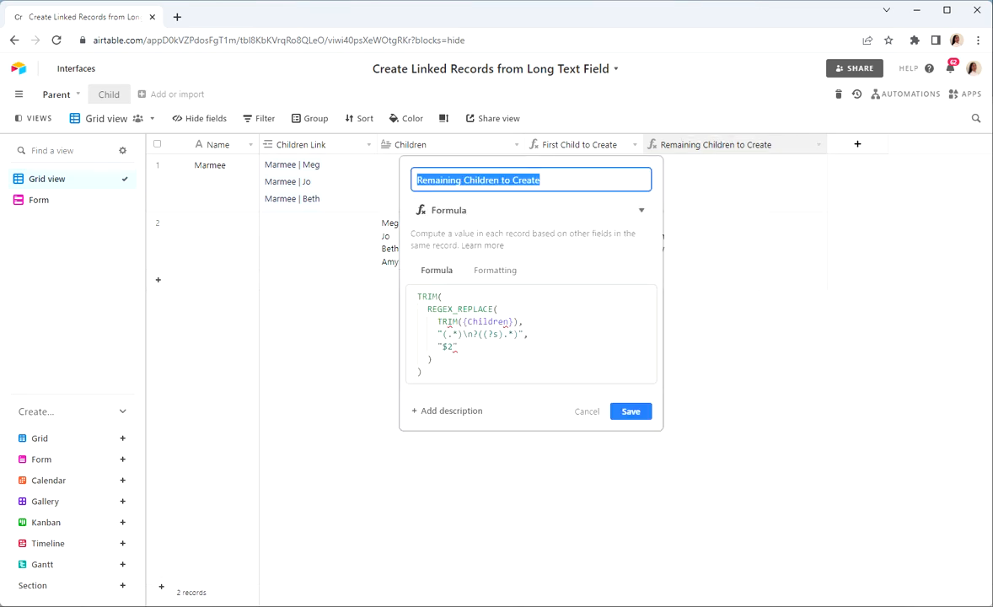
{"action": "left_click", "coordinate": [448, 346]}
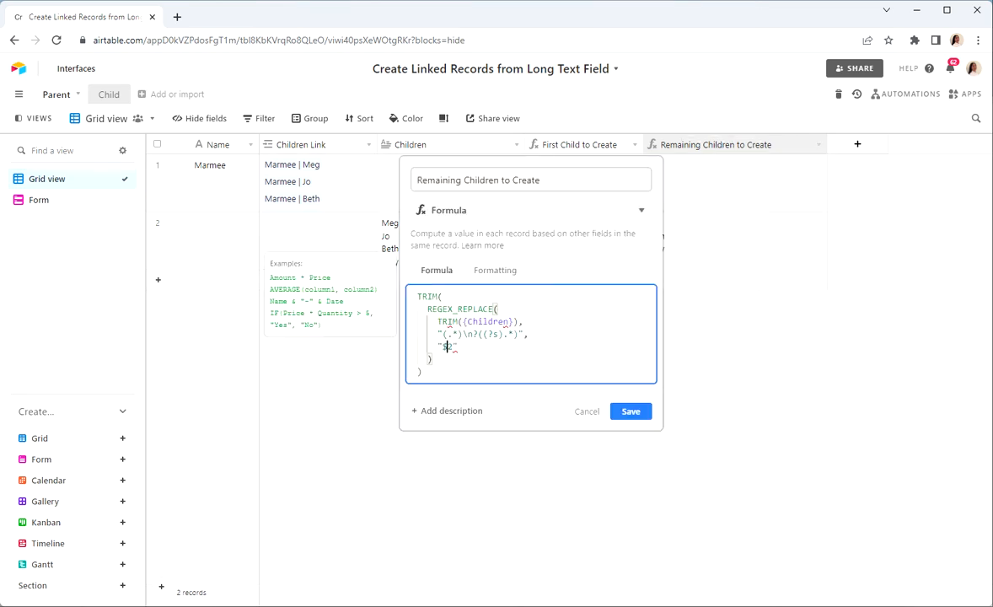
{"action": "left_click", "coordinate": [588, 413]}
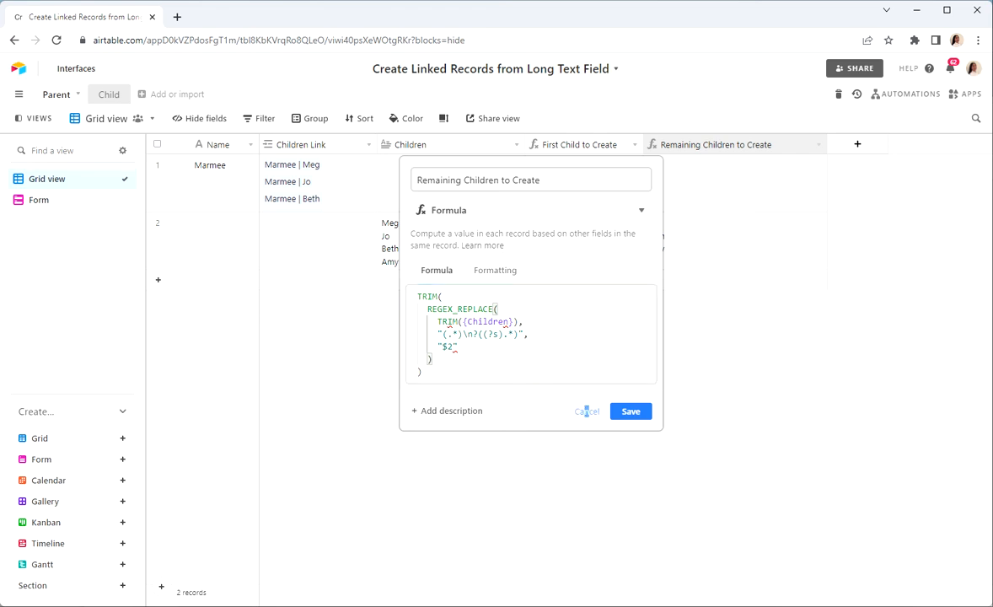
{"action": "left_click_drag", "start_coordinate": [443, 333], "coordinate": [527, 334]}
{"action": "left_click", "coordinate": [477, 334]}
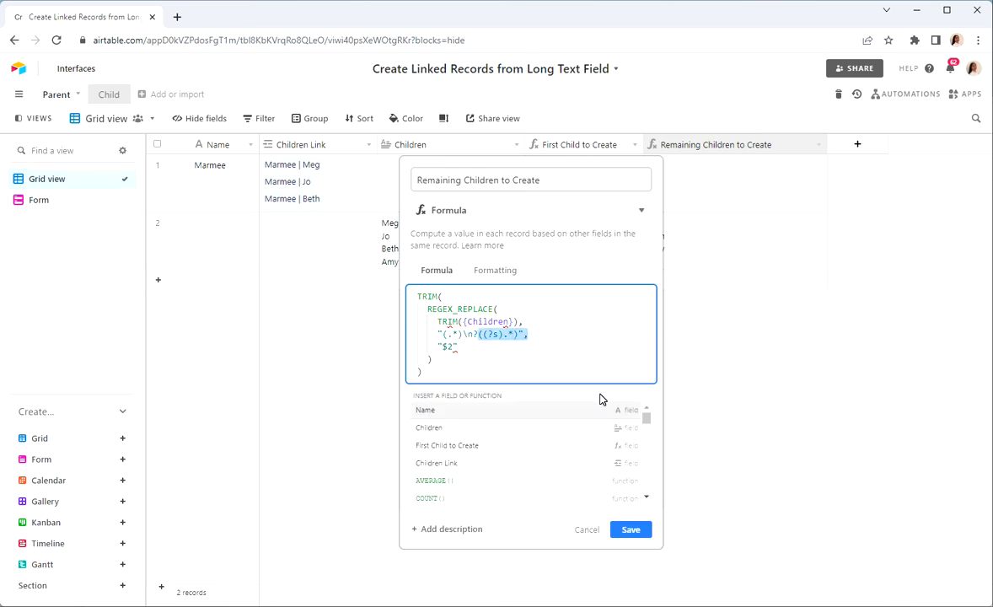
{"action": "left_click", "coordinate": [581, 538]}
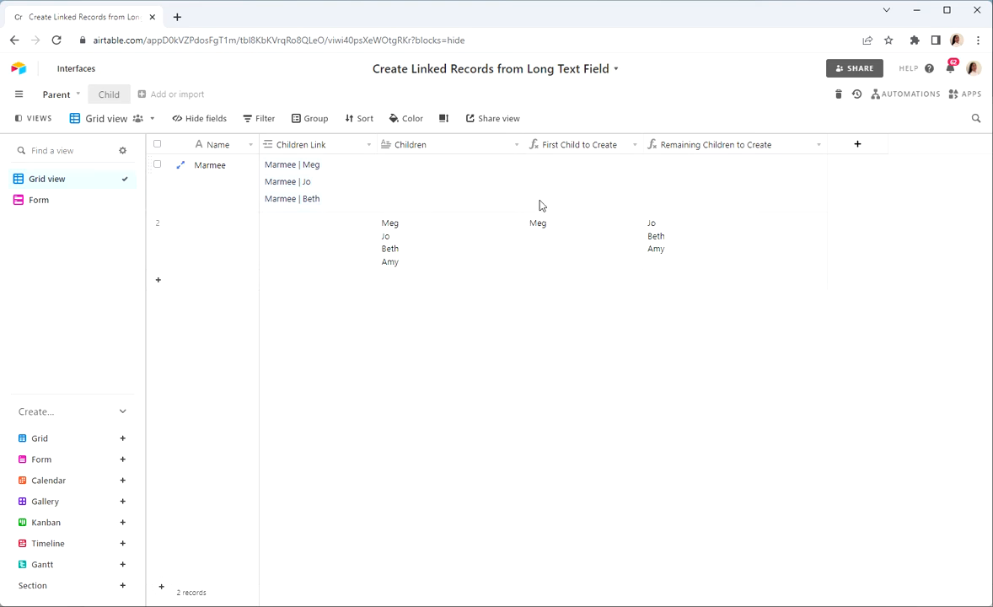
Replace the second record's four-name Children list with a copy of its Remaining Children to Create value
{"action": "left_click", "coordinate": [677, 230]}
{"action": "key", "text": "ctrl+c"}
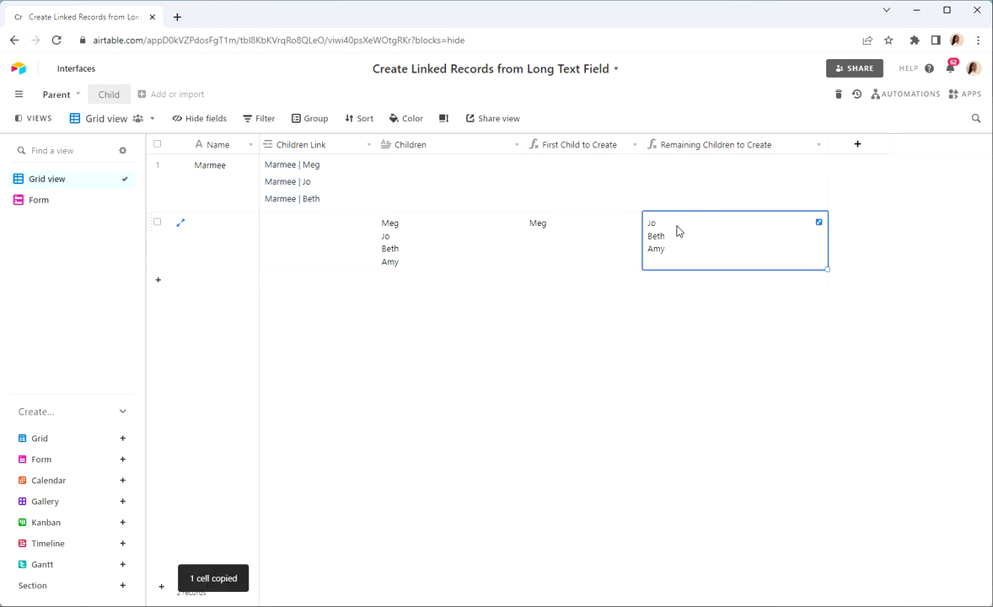
{"action": "left_click", "coordinate": [413, 248]}
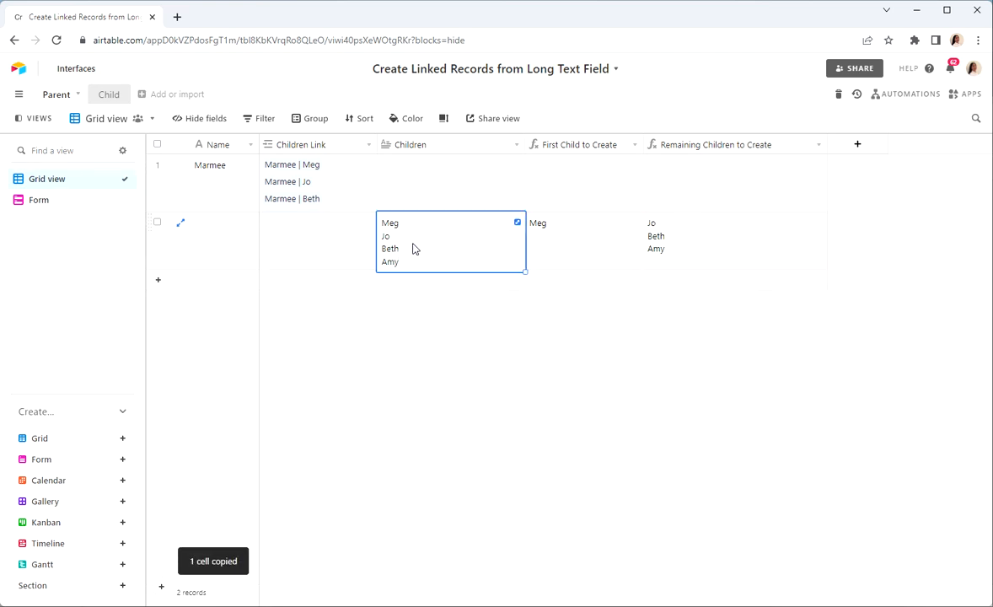
{"action": "key", "text": "ctrl+v"}
{"action": "left_click", "coordinate": [521, 440]}
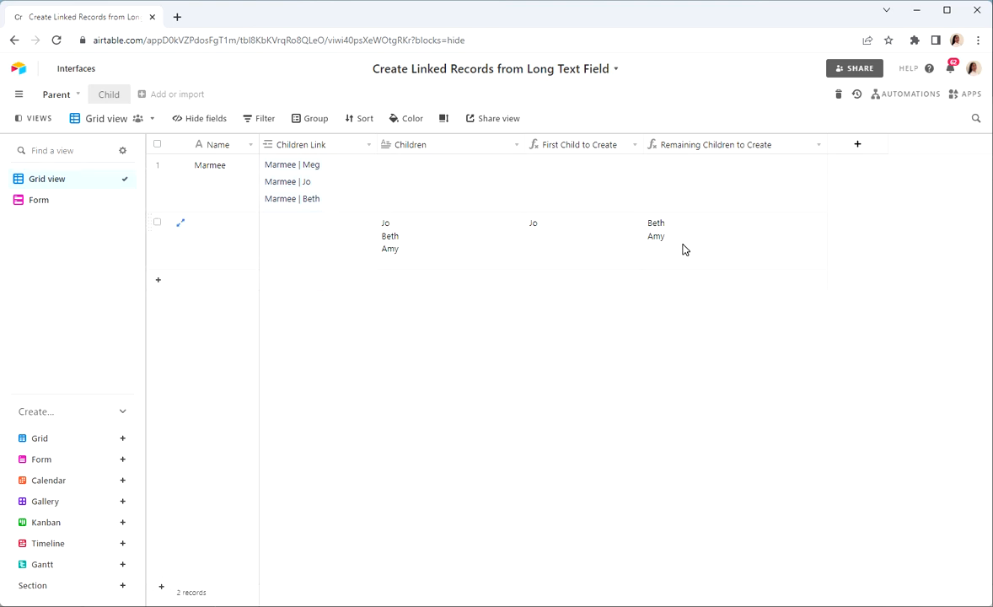
Copy the two names in the second record's Remaining Children to Create field over its Children field
{"action": "left_click", "coordinate": [684, 249]}
{"action": "key", "text": "ctrl+c"}
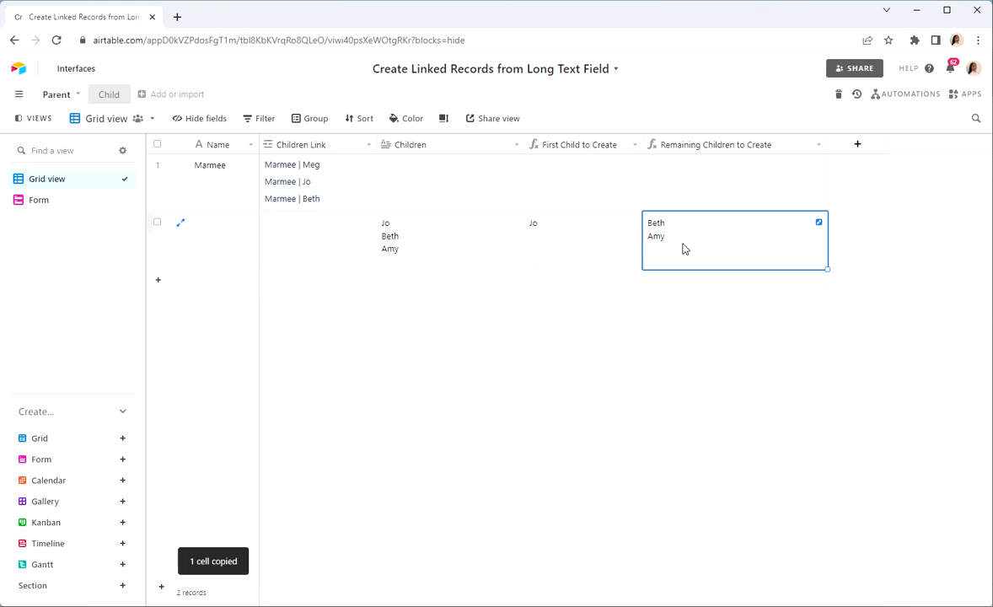
{"action": "left_click", "coordinate": [412, 231]}
{"action": "key", "text": "ctrl+v"}
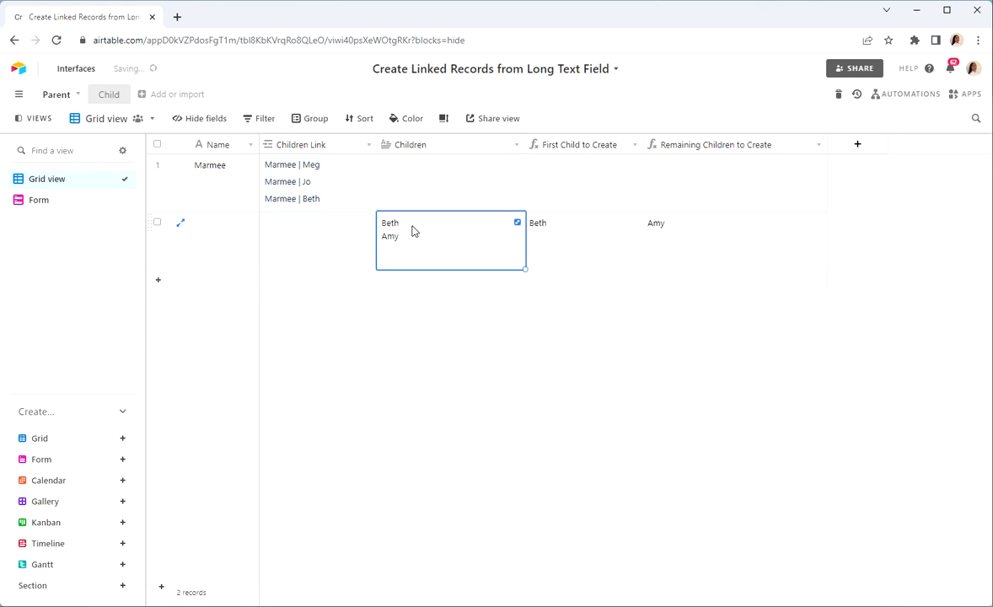
{"action": "left_click", "coordinate": [573, 442]}
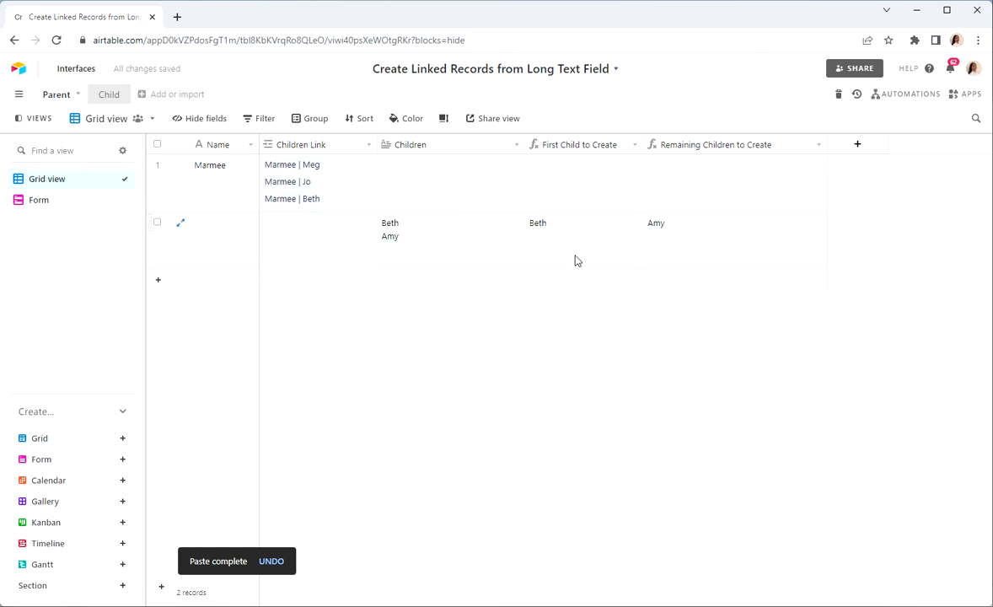
Copy the single name in the second record's Remaining Children to Create field over its Children field
{"action": "left_click", "coordinate": [680, 233]}
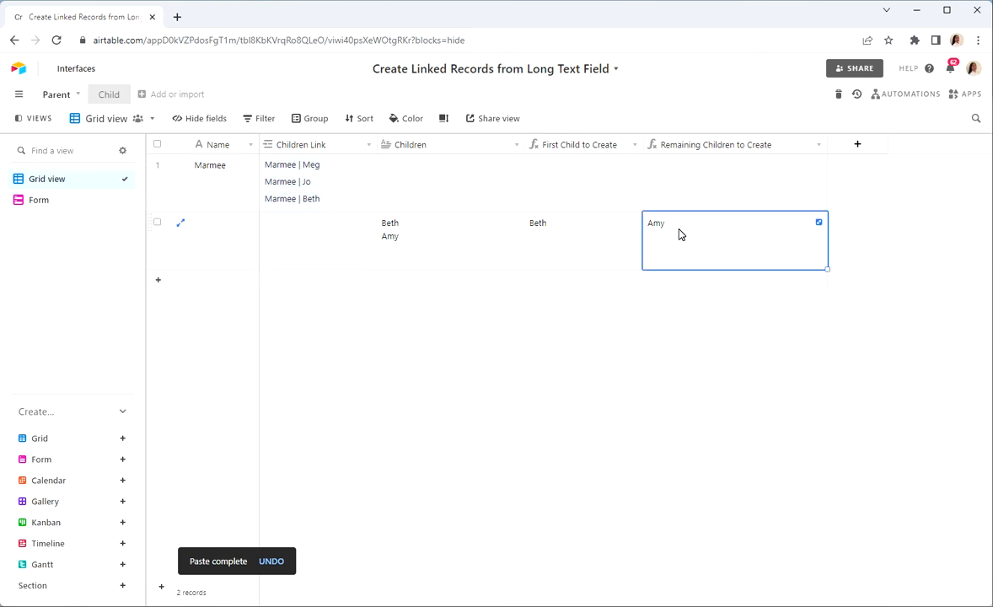
{"action": "key", "text": "ctrl+c"}
{"action": "left_click", "coordinate": [404, 232]}
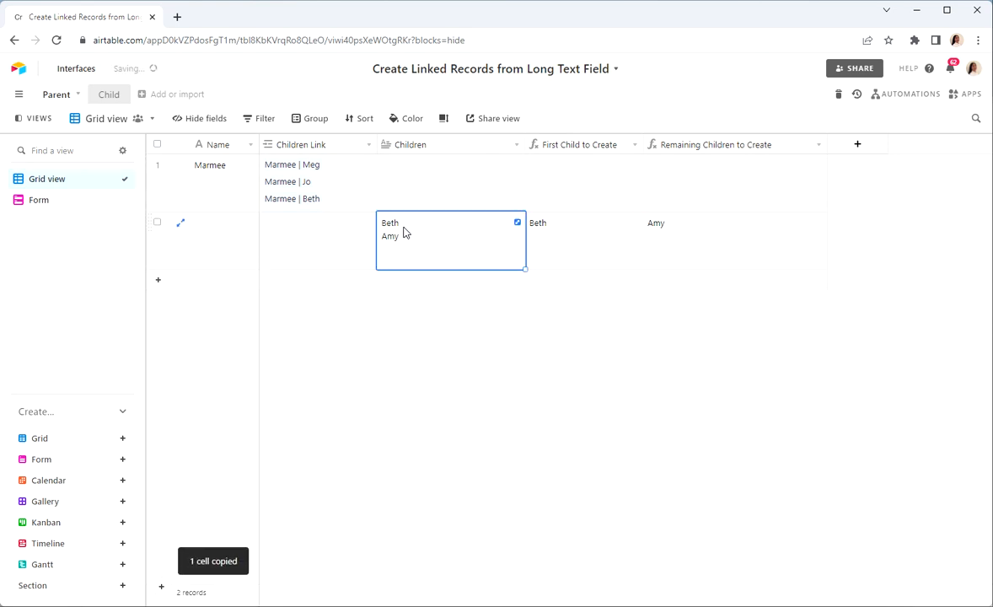
{"action": "key", "text": "ctrl+v"}
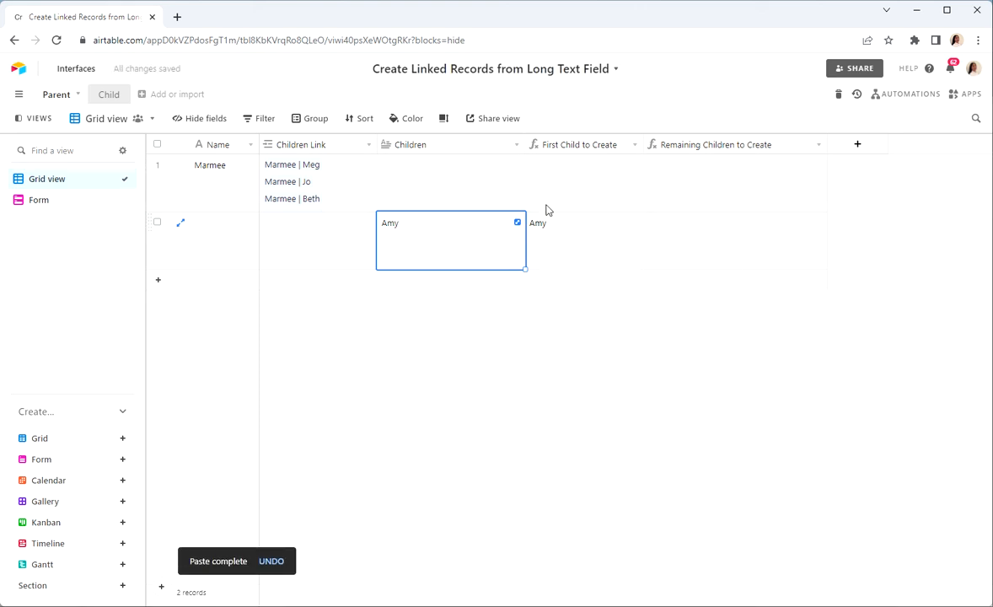
Empty the second record's Children field by copying the blank Remaining Children to Create value into it
{"action": "left_click", "coordinate": [714, 263]}
{"action": "key", "text": "ctrl+c"}
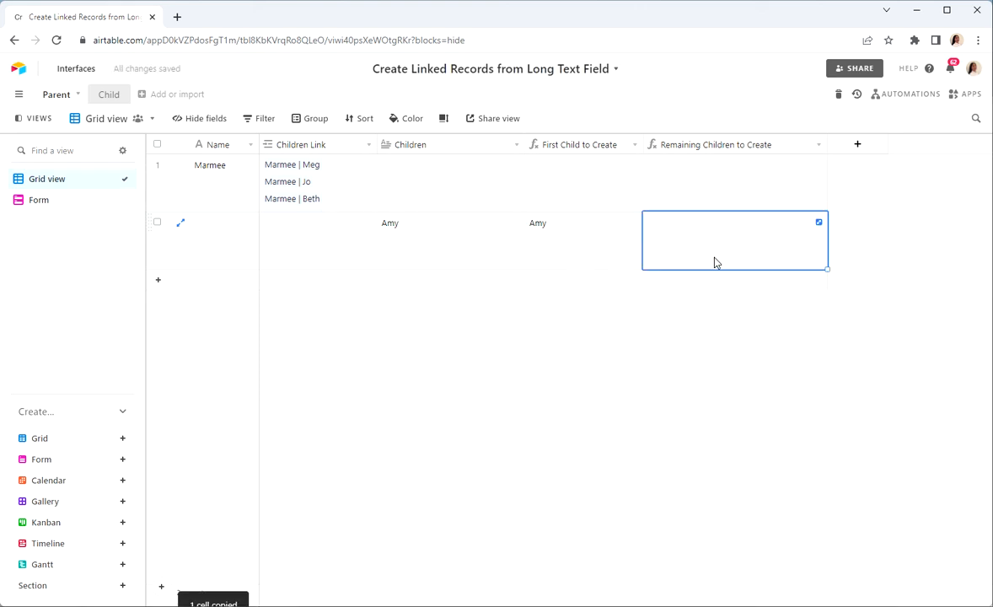
{"action": "left_click", "coordinate": [463, 252]}
{"action": "key", "text": "ctrl+v"}
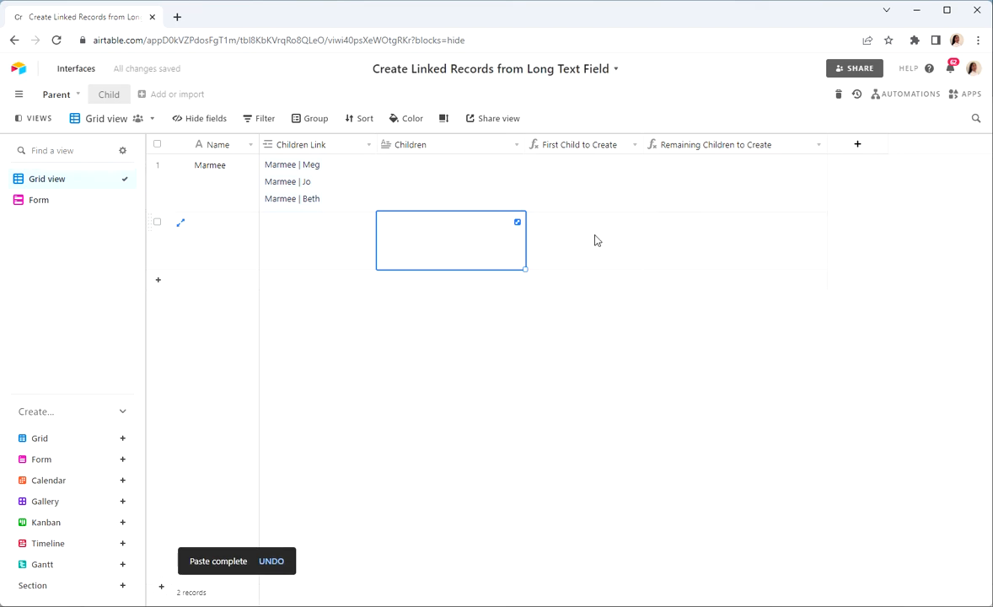
{"action": "left_click", "coordinate": [504, 403]}
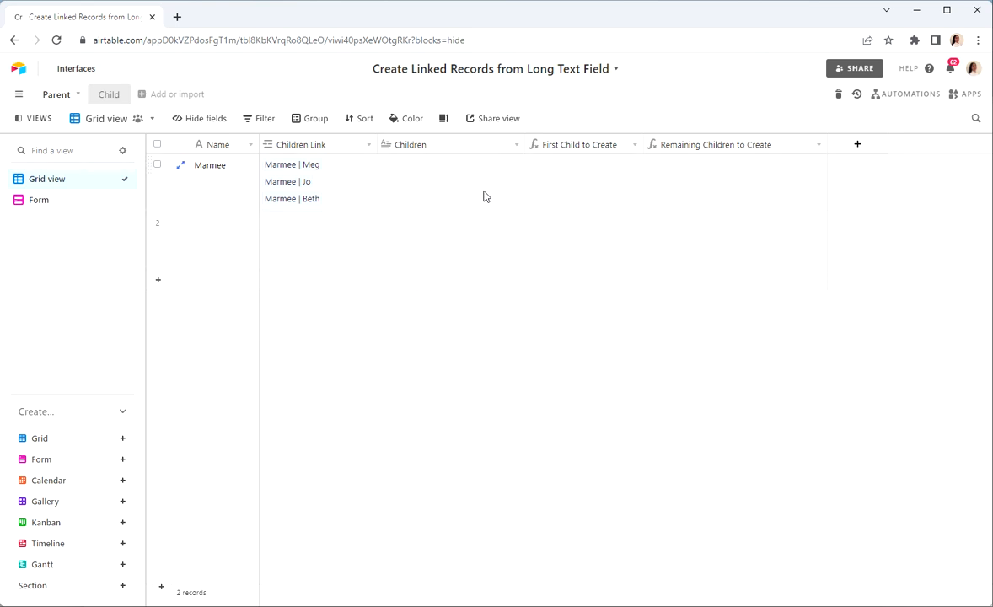
Select the empty second record in the Parent table
{"action": "left_click", "coordinate": [157, 223]}
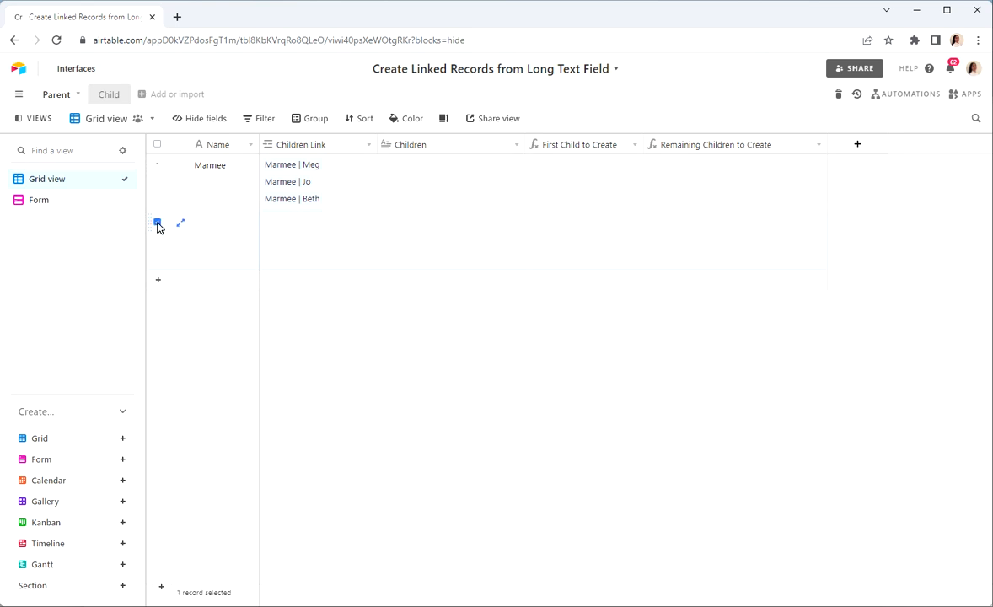